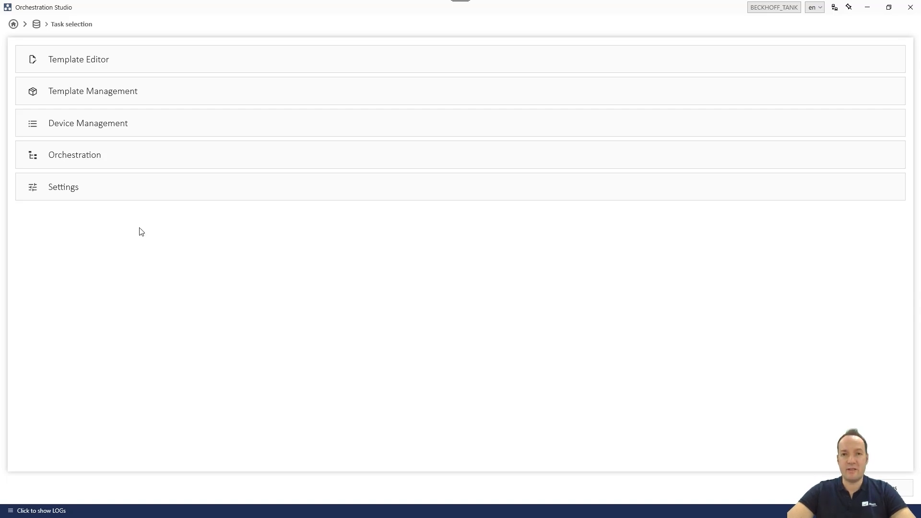
# Step: Download version 1.1.0 of the Tank Module from the Semodia MTP Marketplace for import as a template
pyautogui.click(93, 106)
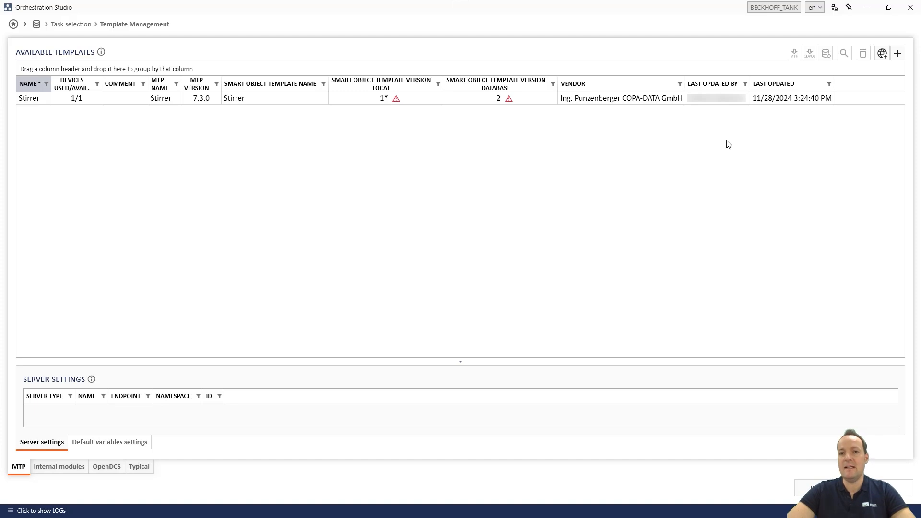
pyautogui.click(883, 55)
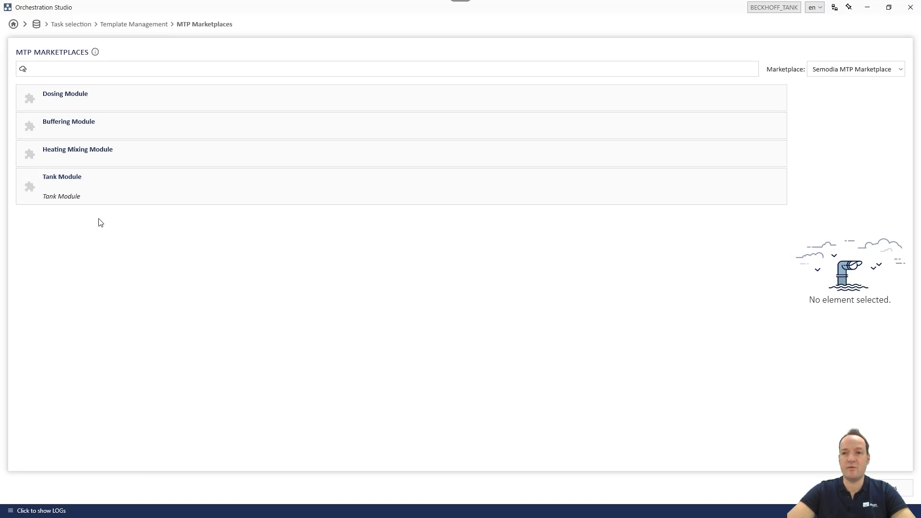
pyautogui.click(83, 186)
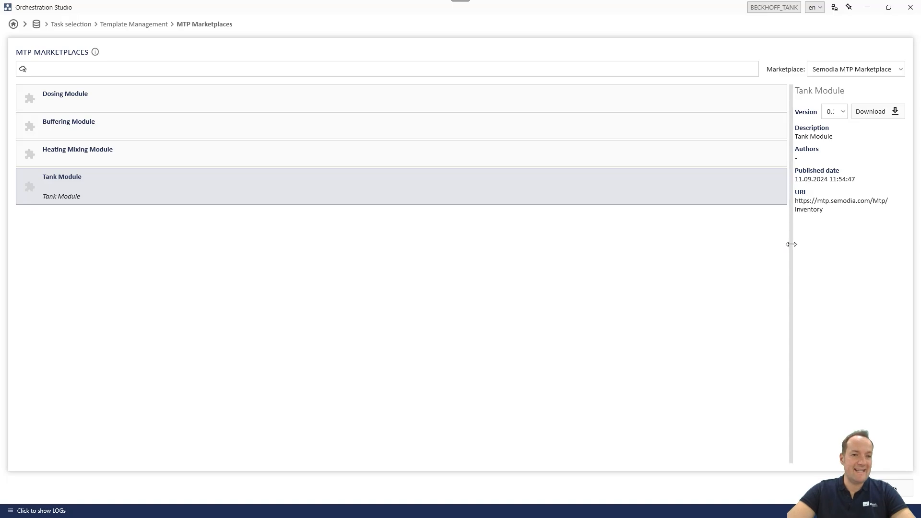
pyautogui.moveTo(791, 244); pyautogui.dragTo(676, 251)
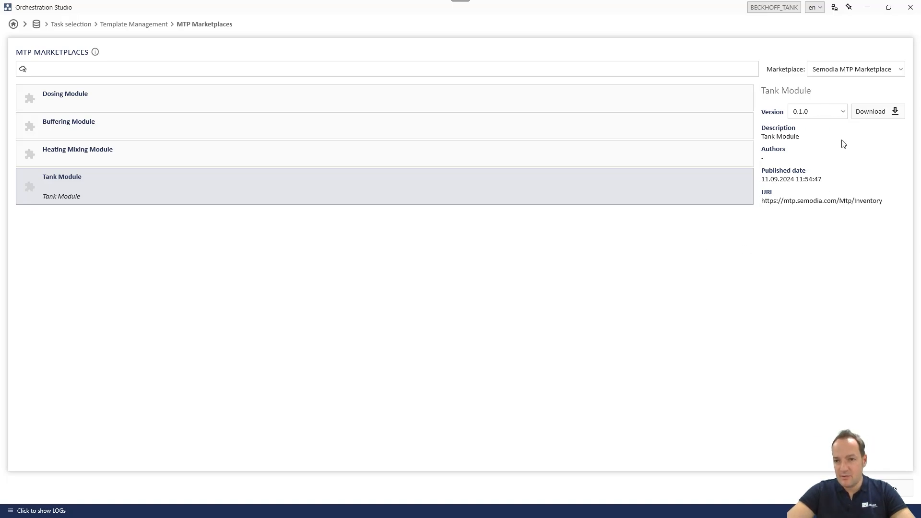
pyautogui.click(843, 111)
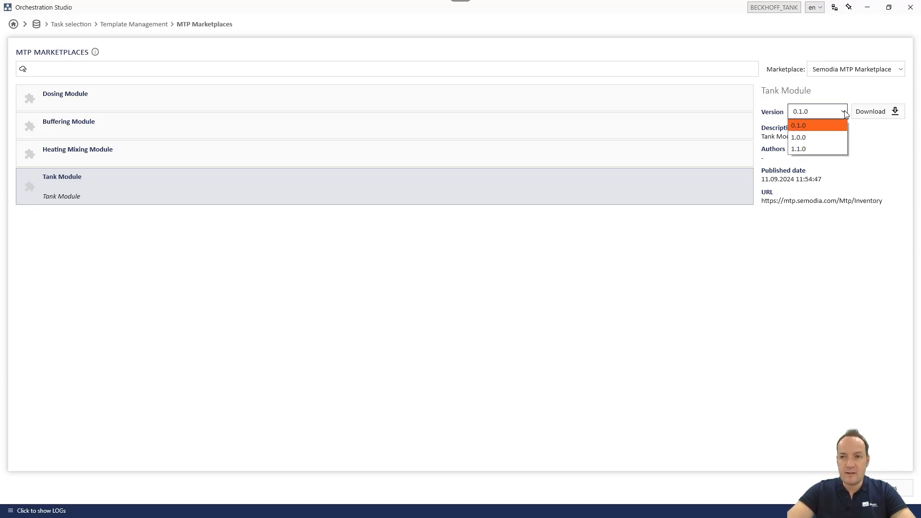
pyautogui.click(807, 150)
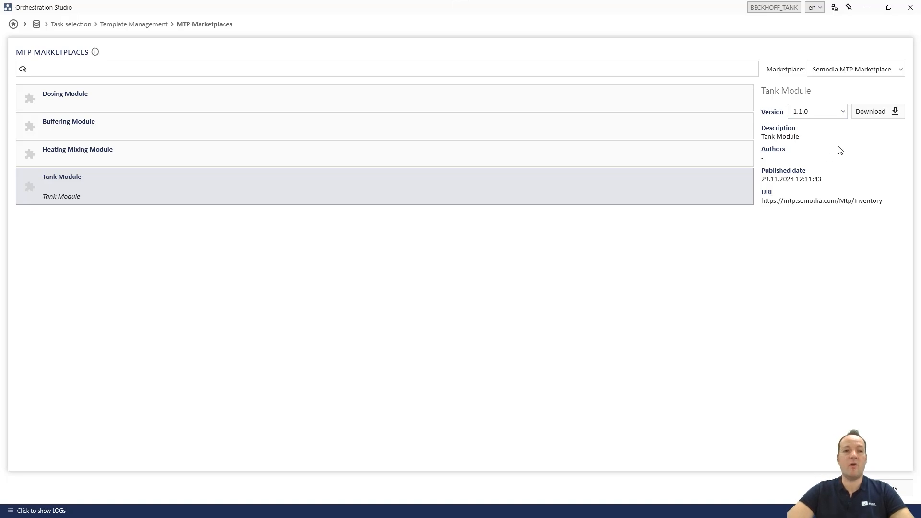
pyautogui.click(878, 113)
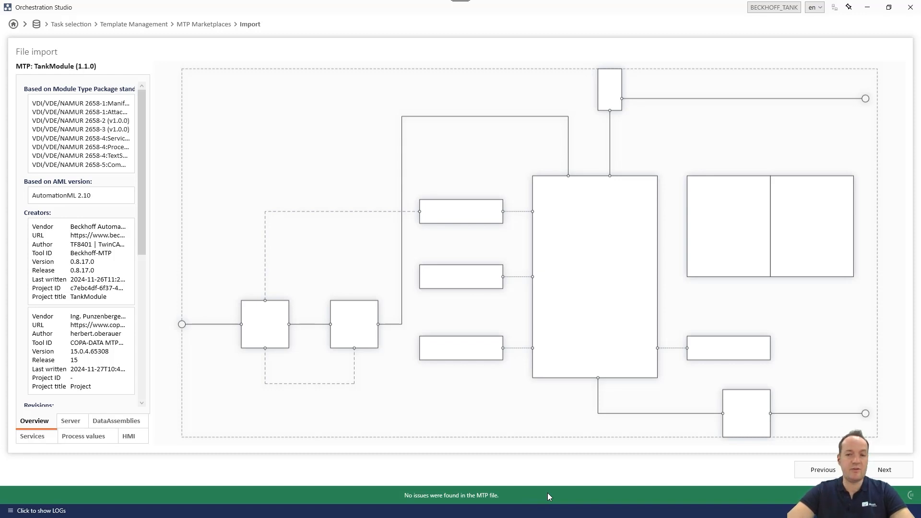
# Step: Import the MTP under the name TankModule into the existing BECKHOFF_TANK project and view the template's server settings
pyautogui.click(878, 468)
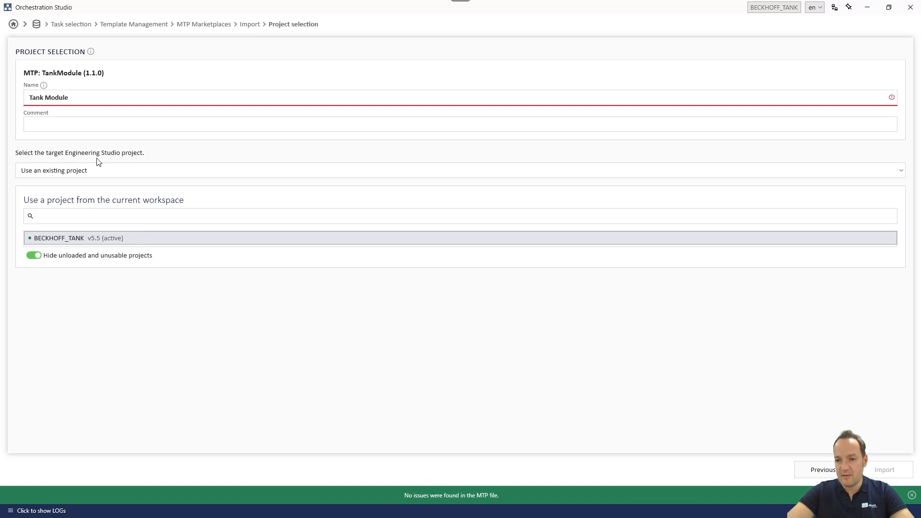
pyautogui.click(47, 97)
pyautogui.press('BackSpace')
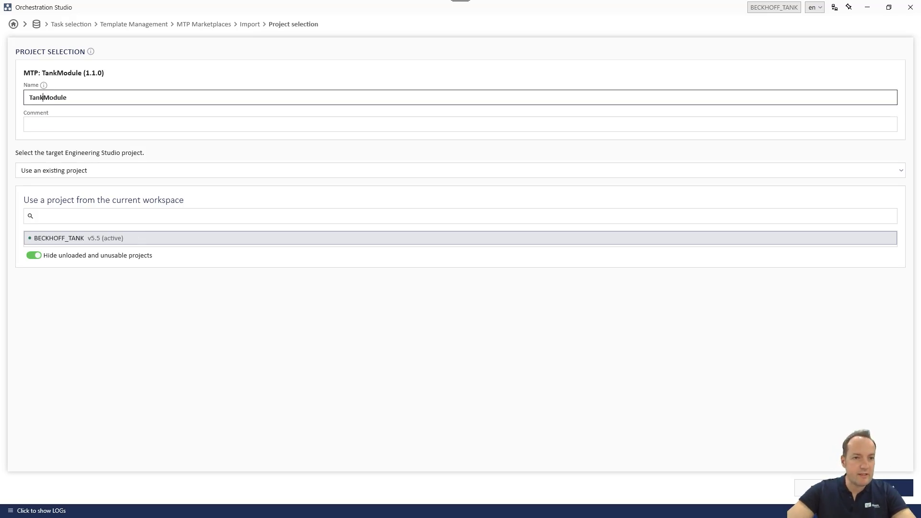
pyautogui.click(884, 488)
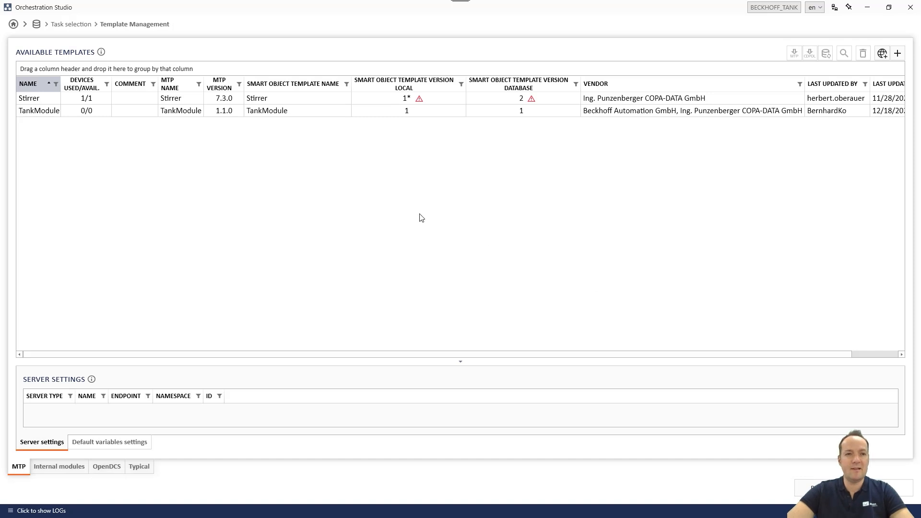
pyautogui.click(223, 112)
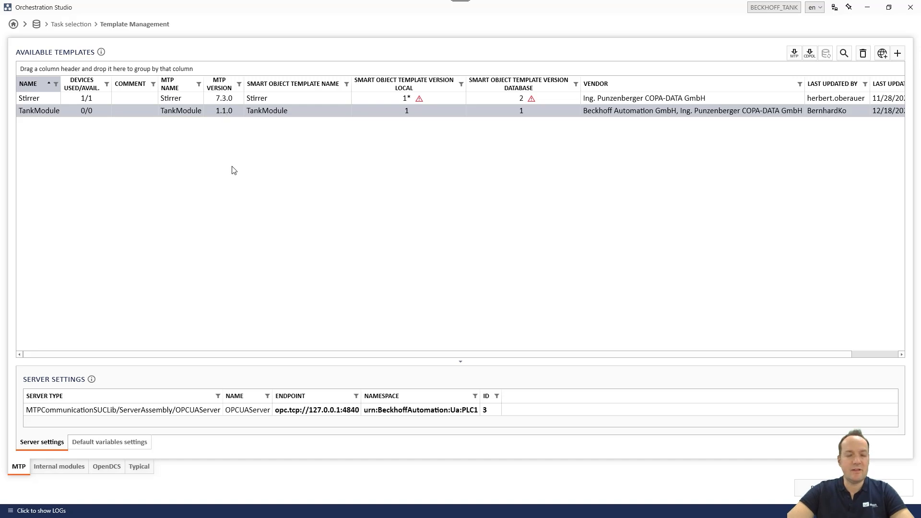
# Step: Start a new MTP device in Device Management based on the TankModule template
pyautogui.click(70, 24)
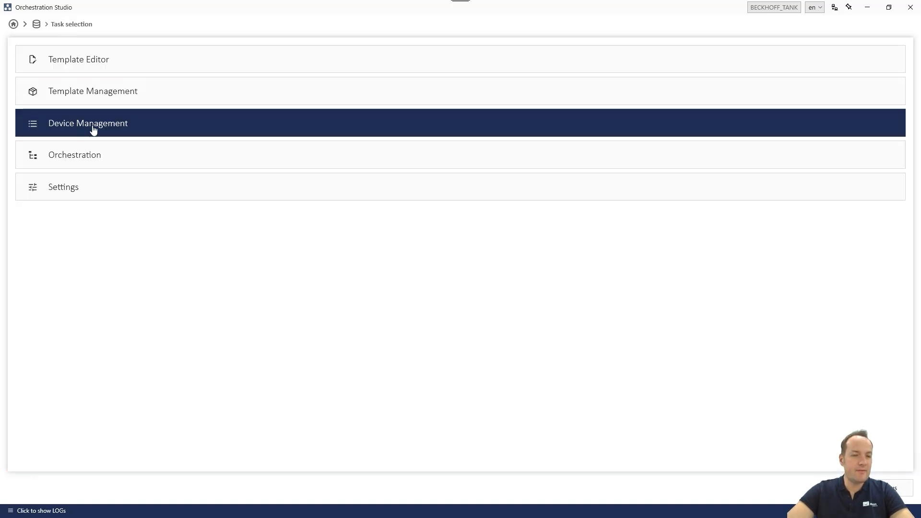
pyautogui.click(73, 130)
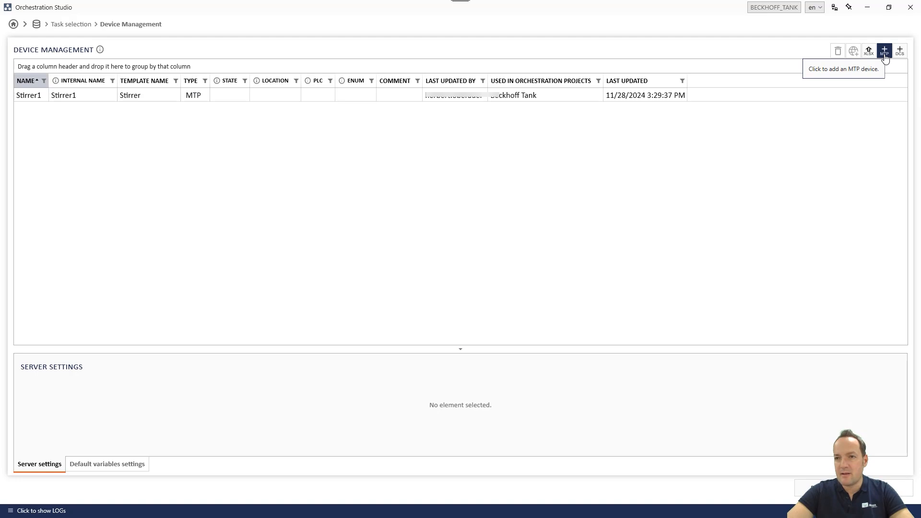
pyautogui.click(885, 52)
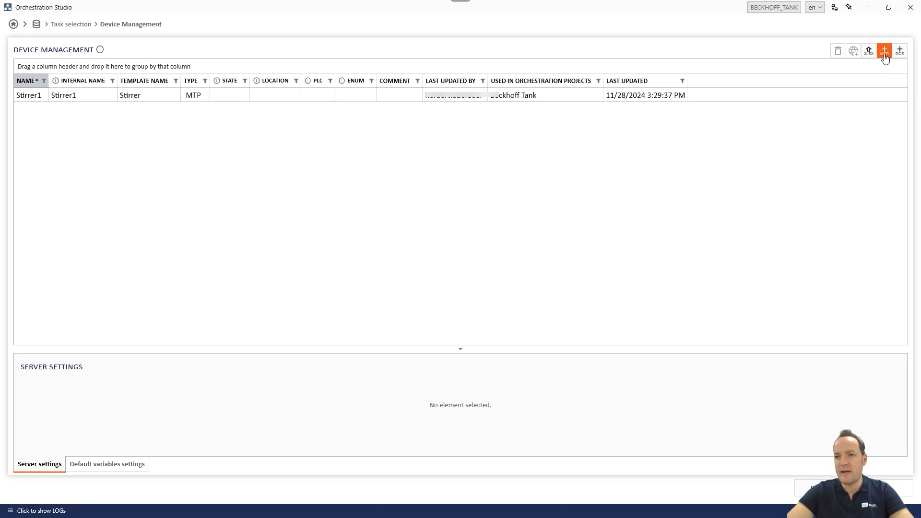
pyautogui.click(529, 175)
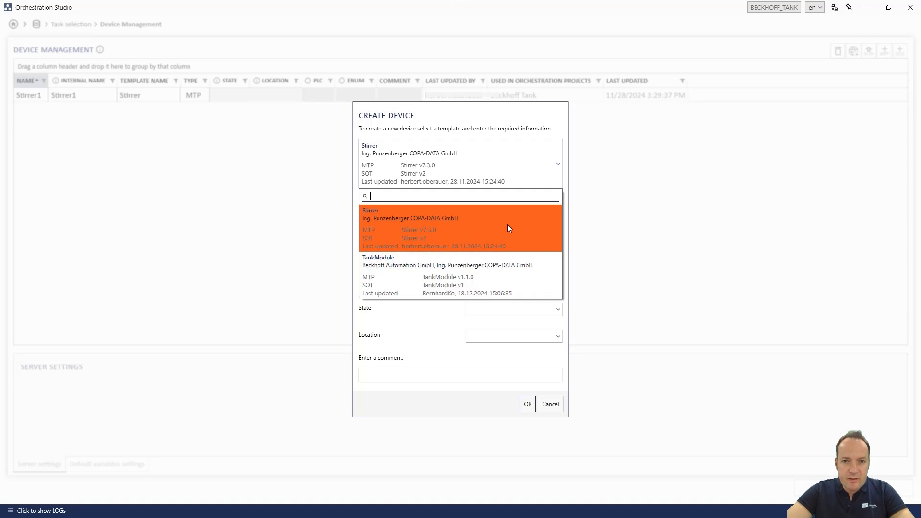
pyautogui.click(444, 269)
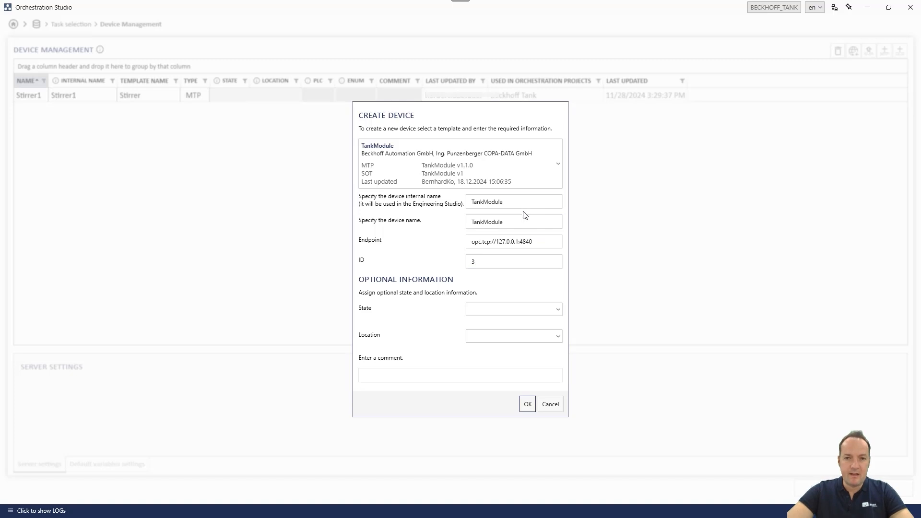
# Step: Replace the device's endpoint with the copied Beckhoff cloud instance address on port 4840 and set its ID to 4
pyautogui.moveTo(538, 241); pyautogui.dragTo(454, 240)
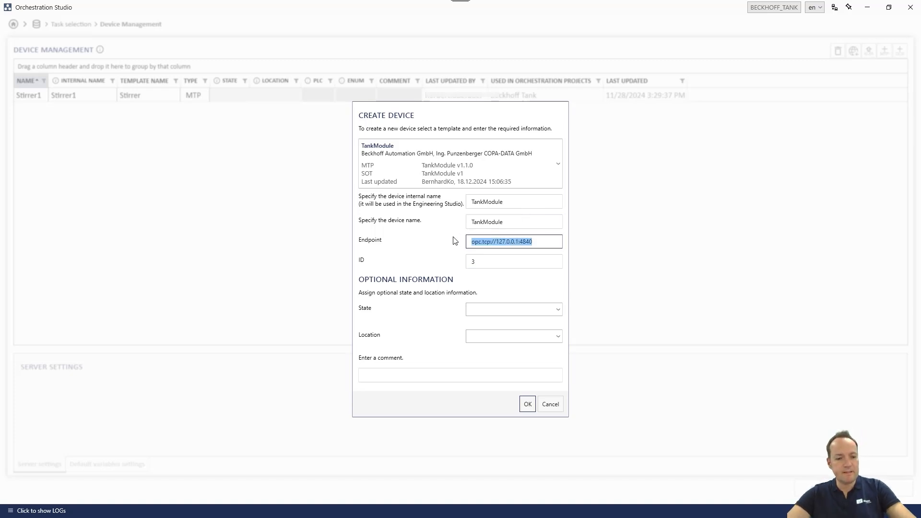
pyautogui.press('super+v')
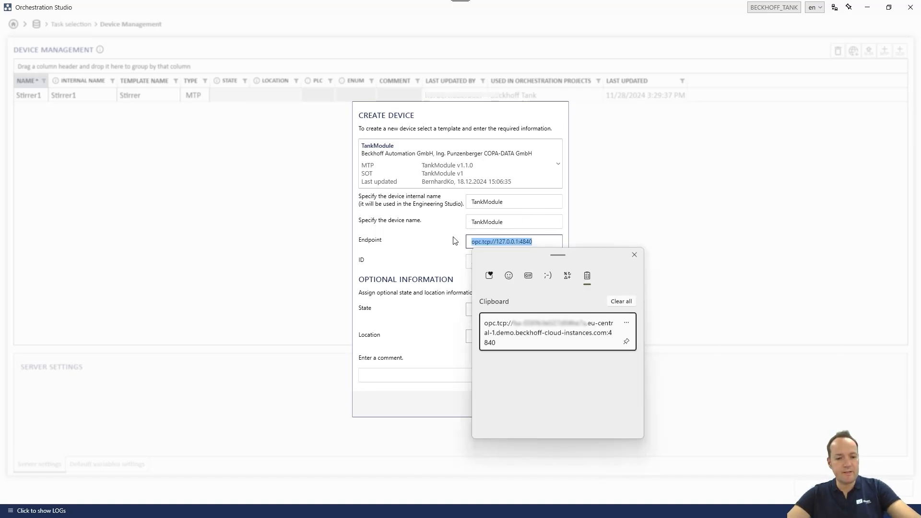
pyautogui.click(524, 331)
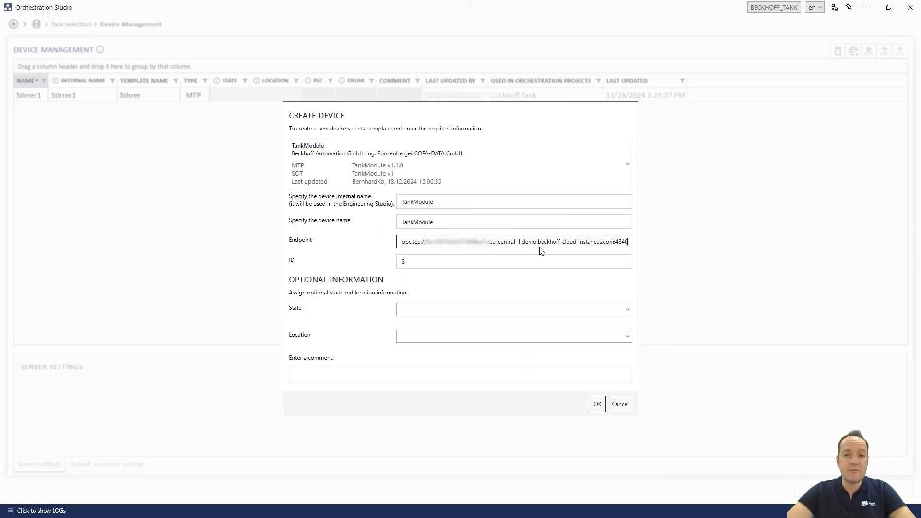
pyautogui.click(460, 264)
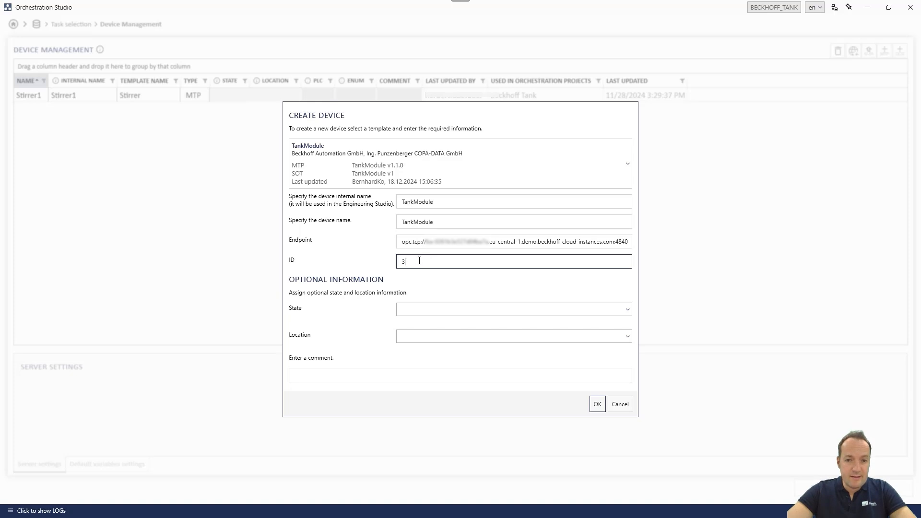
pyautogui.doubleClick(418, 261)
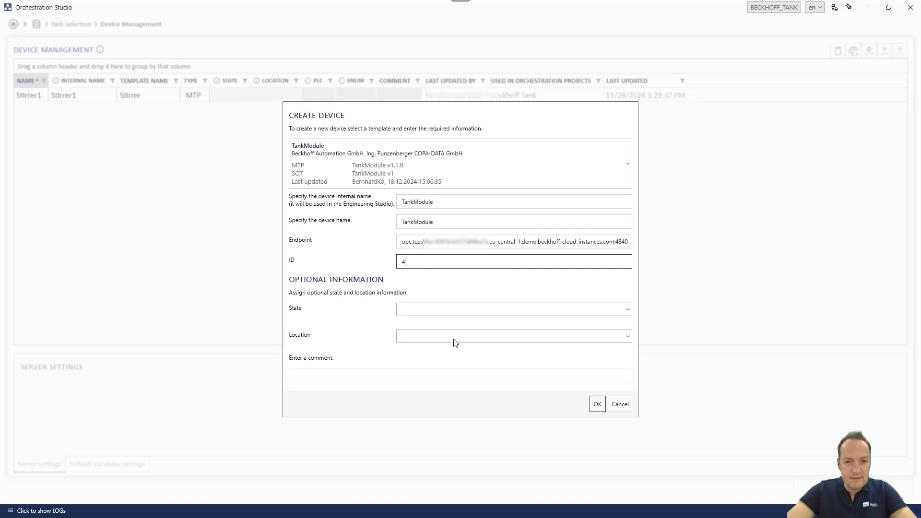
# Step: Set the device's state to Available and its location to Beckhoff Verl, and create and save the device
pyautogui.click(470, 310)
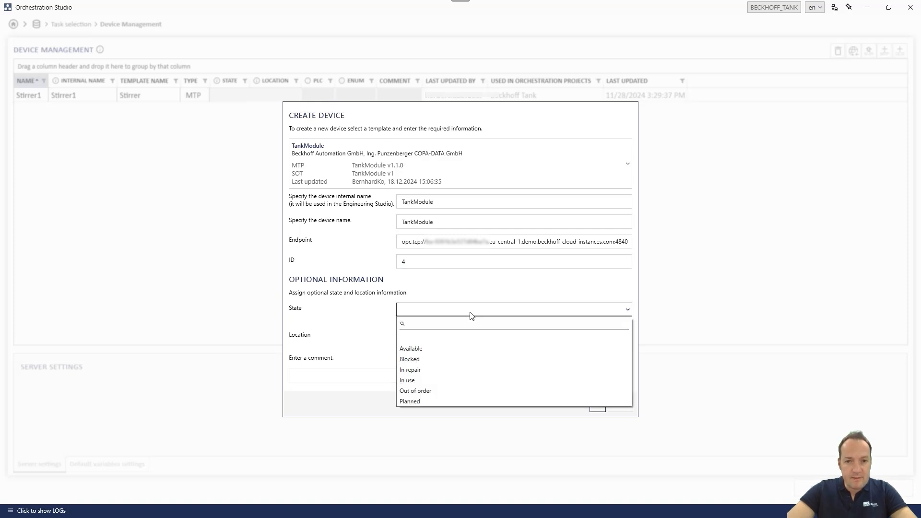
pyautogui.click(425, 346)
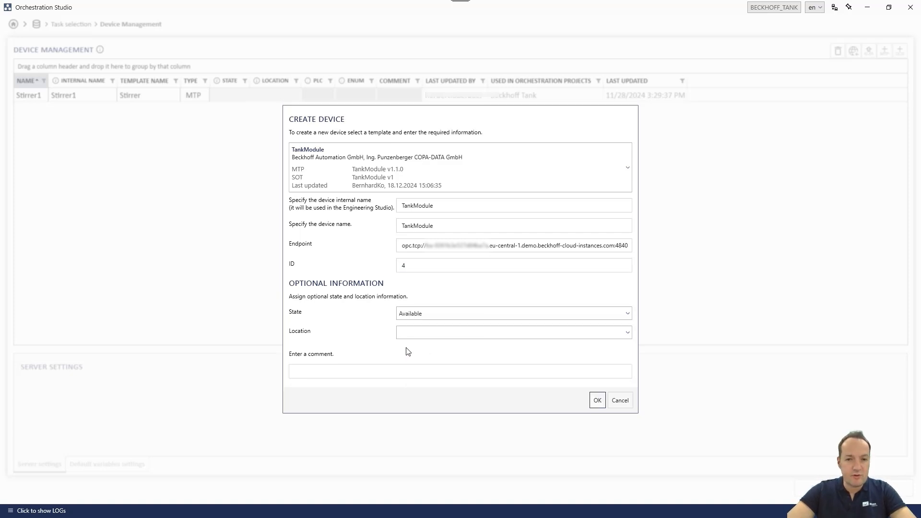
pyautogui.click(429, 338)
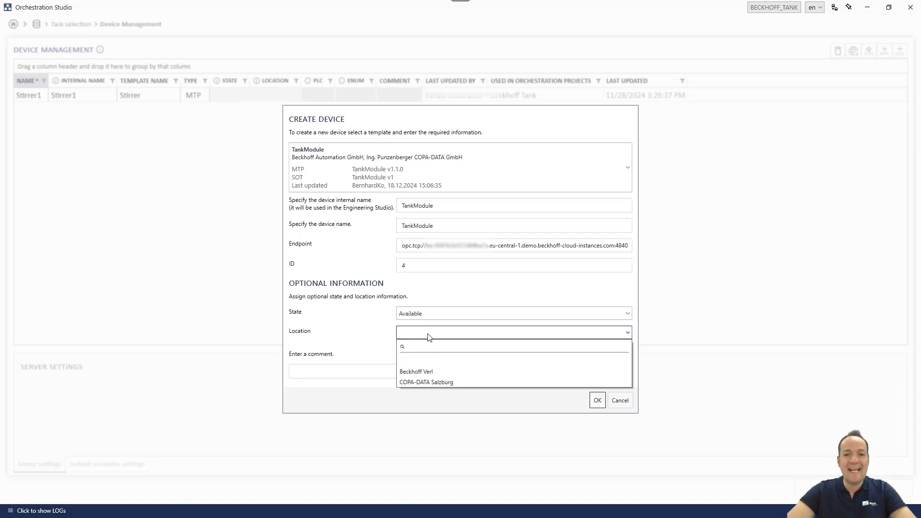
pyautogui.click(435, 373)
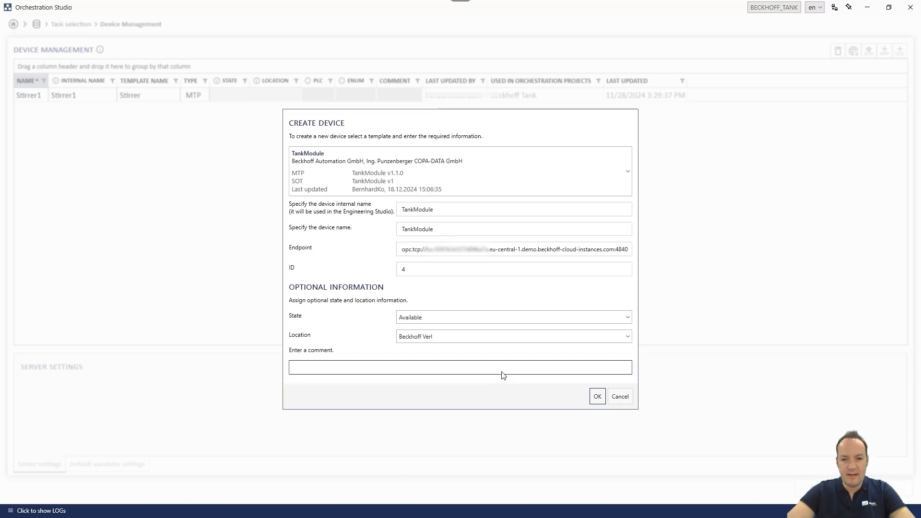
pyautogui.click(595, 399)
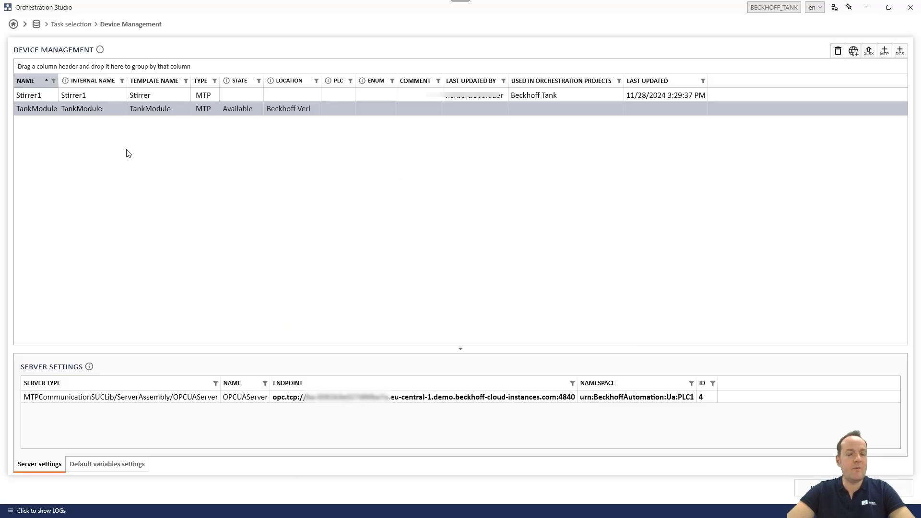
pyautogui.click(80, 25)
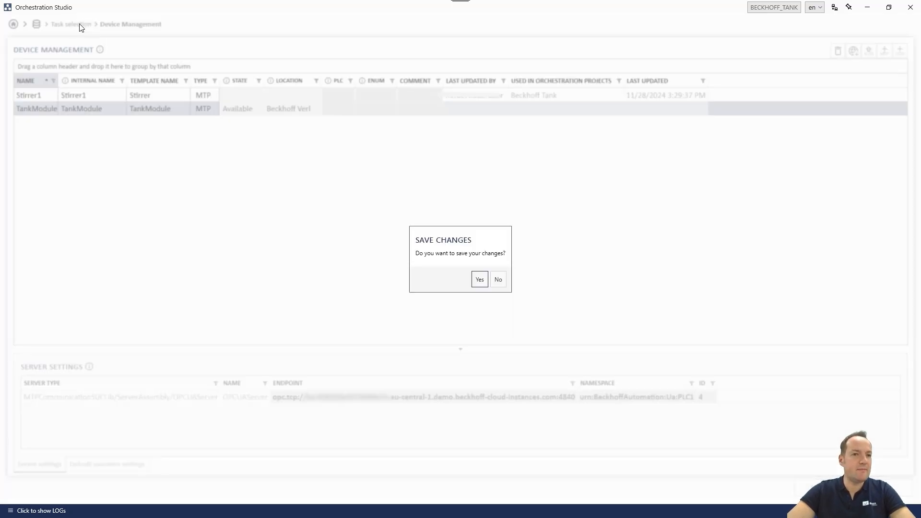
pyautogui.click(480, 280)
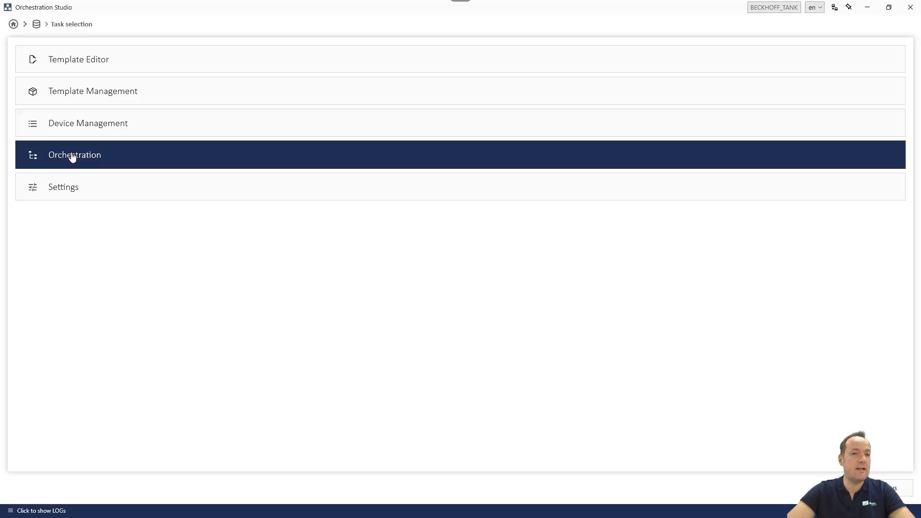
# Step: Open the Beckhoff Tank orchestration project and place the TankModule device beside Stirrer1 in the logical view
pyautogui.click(74, 159)
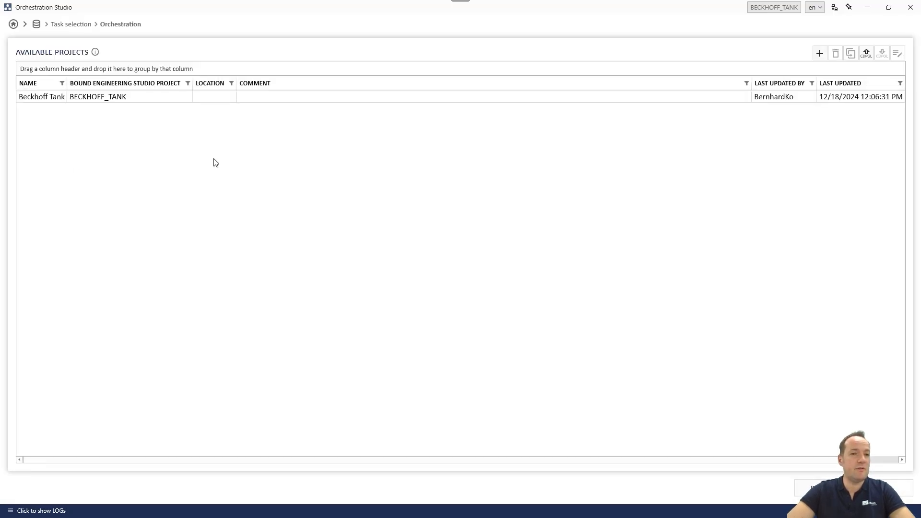
pyautogui.doubleClick(124, 97)
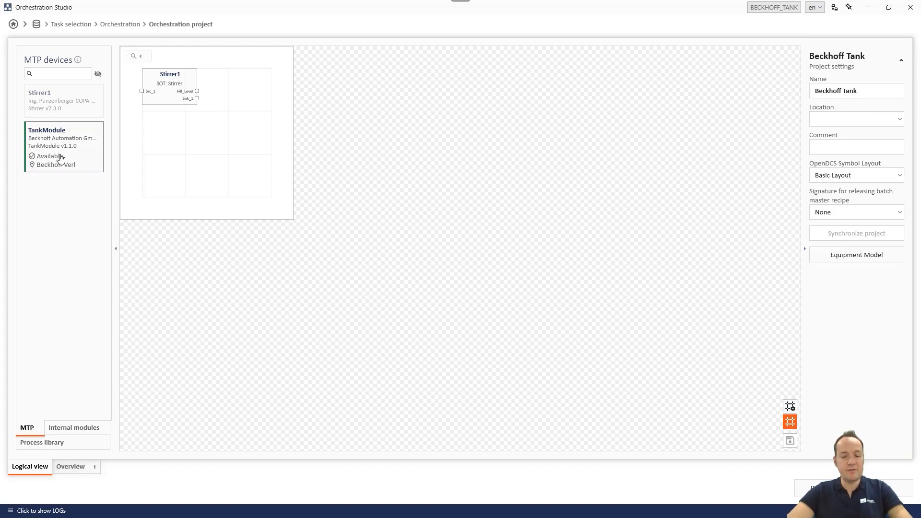
pyautogui.moveTo(61, 158); pyautogui.dragTo(275, 147)
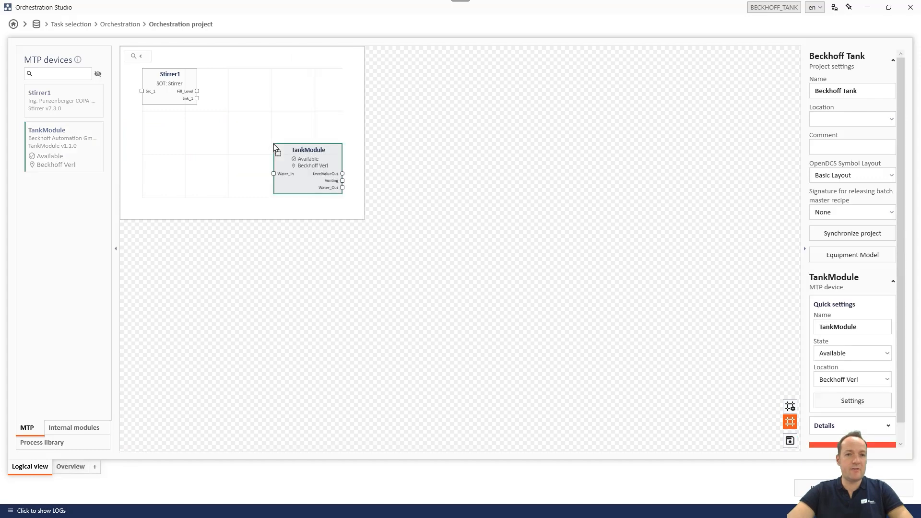
pyautogui.moveTo(302, 173); pyautogui.dragTo(289, 106)
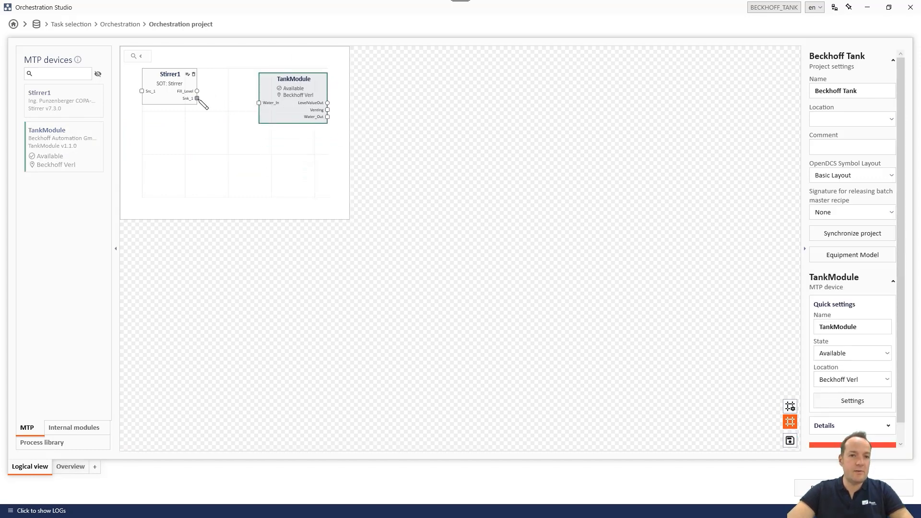
# Step: Connect Stirrer1's Snk_1 port to TankModule's Water_In port
pyautogui.moveTo(197, 99); pyautogui.dragTo(261, 104)
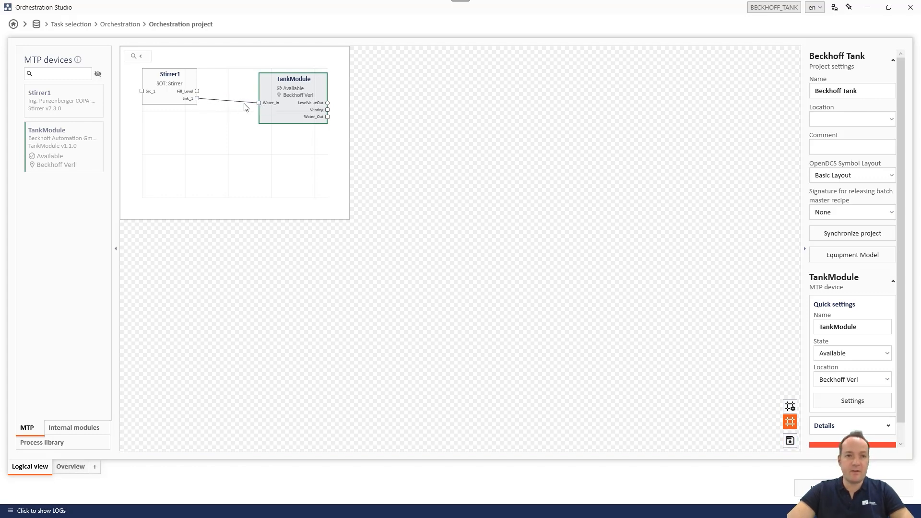
pyautogui.moveTo(259, 102); pyautogui.dragTo(259, 104)
pyautogui.moveTo(197, 99); pyautogui.dragTo(259, 103)
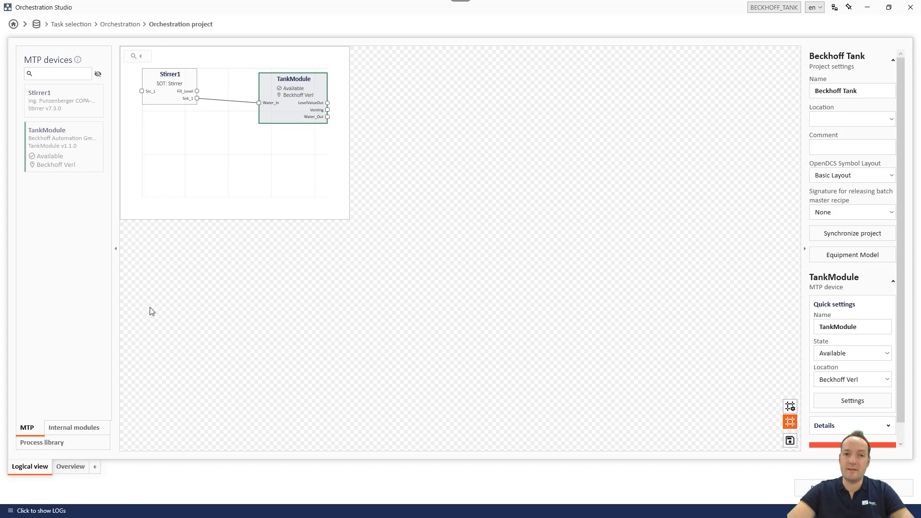
# Step: Move the TankModule picture in the overview so its connection to Stirrer1 runs straight, and save the changes when proceeding to project generation
pyautogui.click(72, 467)
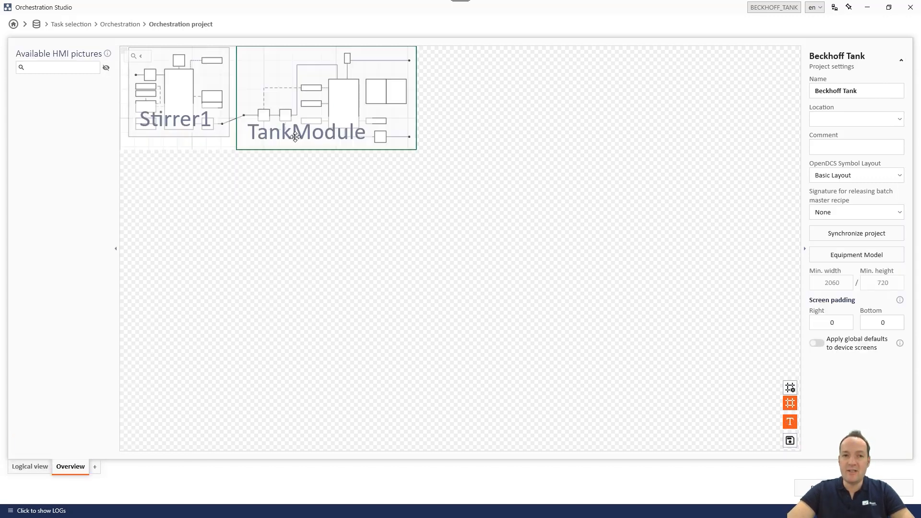
pyautogui.moveTo(306, 130); pyautogui.dragTo(327, 136)
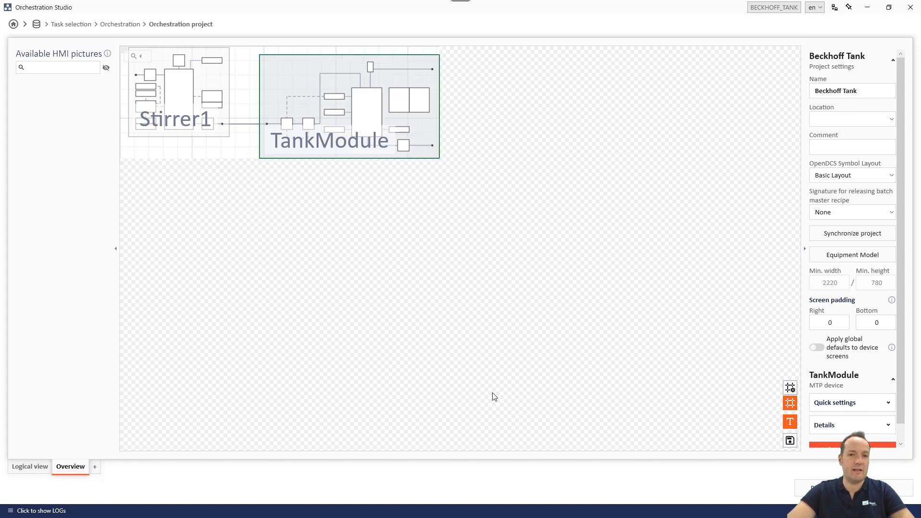
pyautogui.click(884, 488)
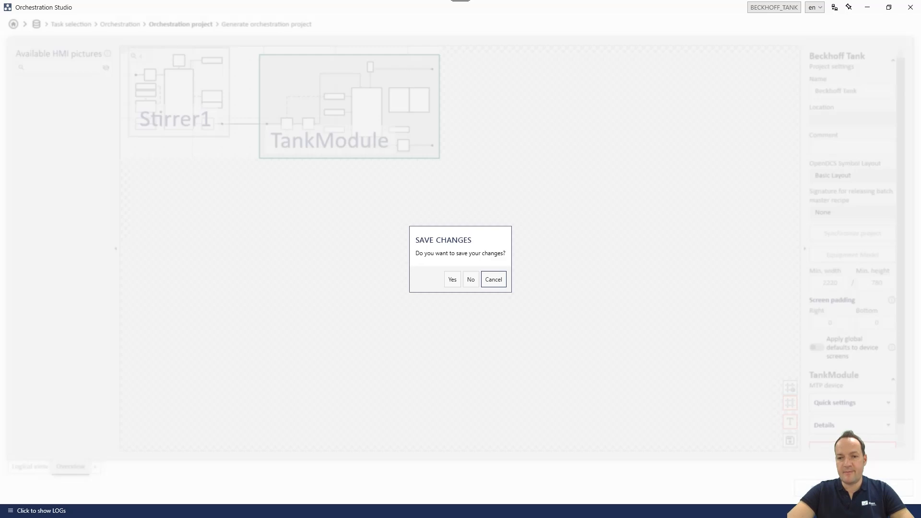
pyautogui.click(452, 279)
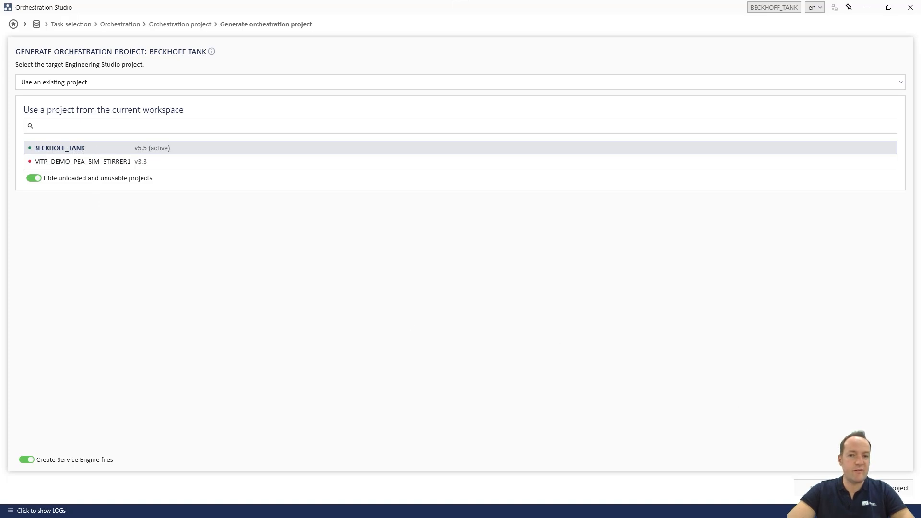
# Step: Generate the orchestration project into the existing BECKHOFF_TANK project with Service Engine files, accepting the Stirrer template update to v2
pyautogui.click(897, 489)
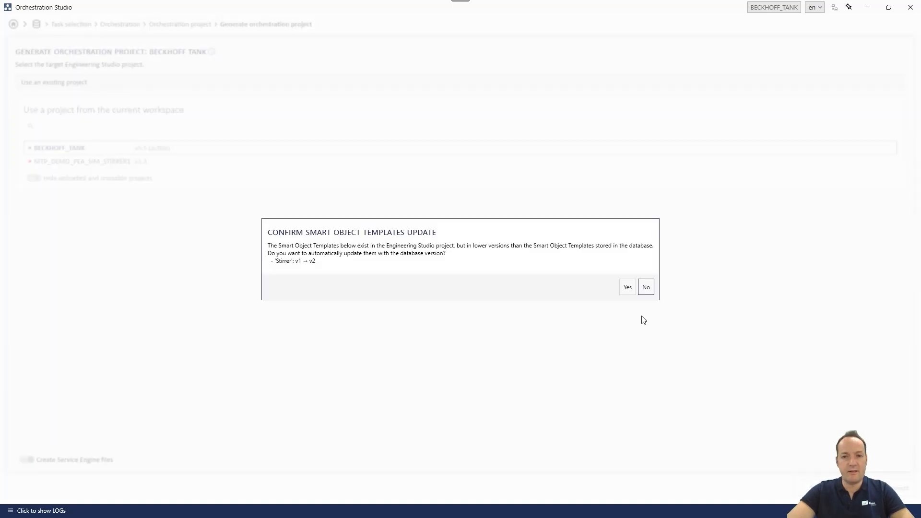
pyautogui.click(628, 287)
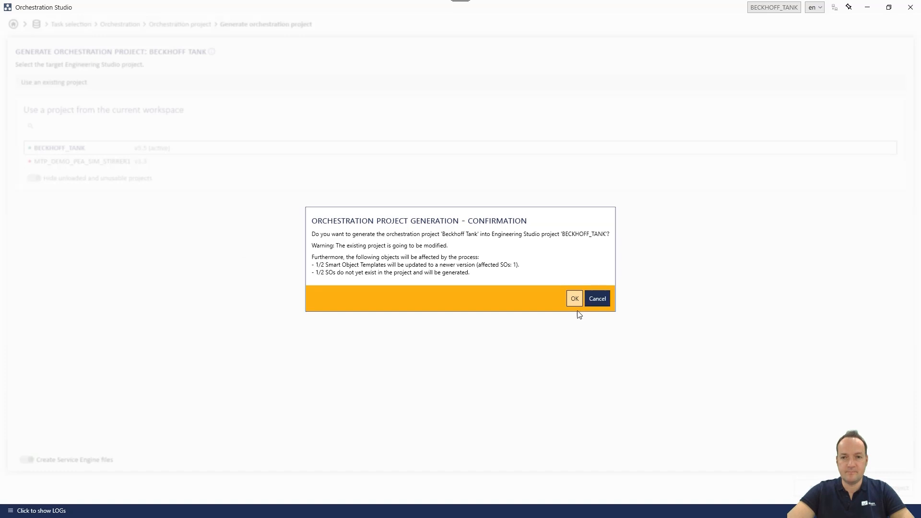
pyautogui.click(574, 299)
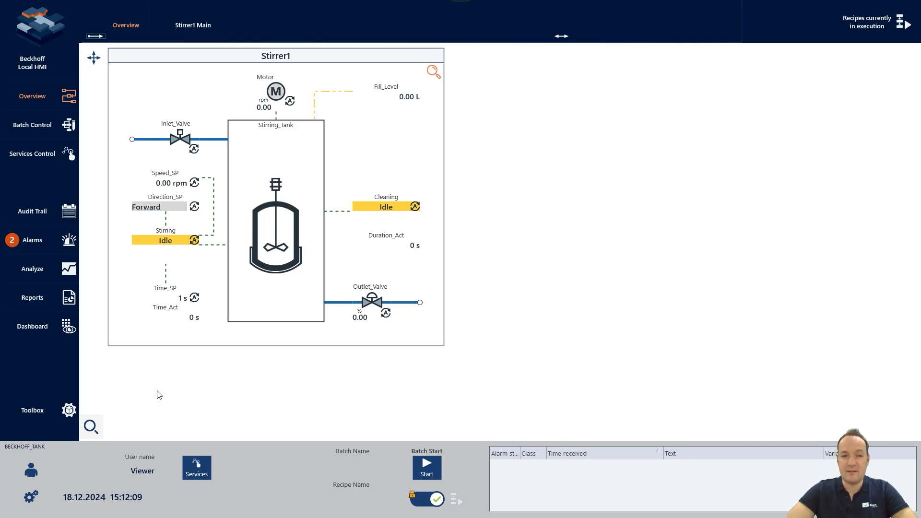
# Step: Log in to the local HMI as Administrator without a password and reload the application
pyautogui.click(32, 471)
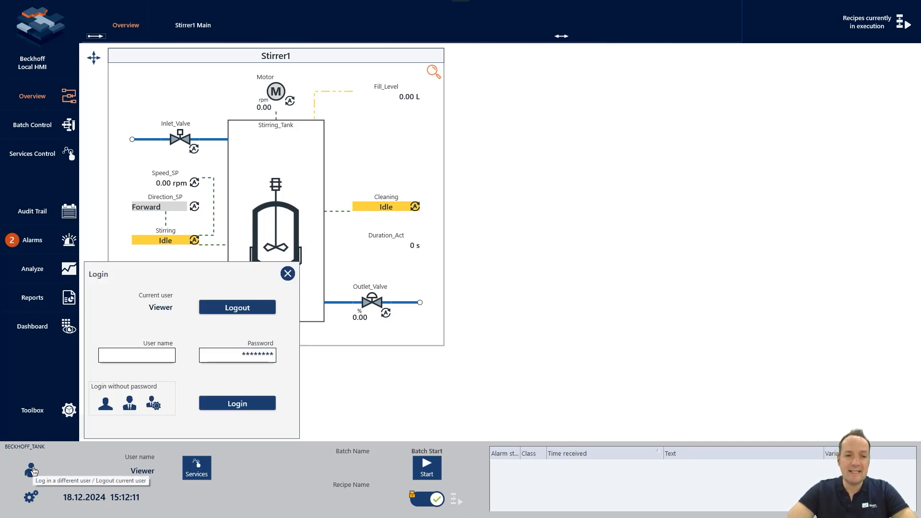
pyautogui.click(153, 405)
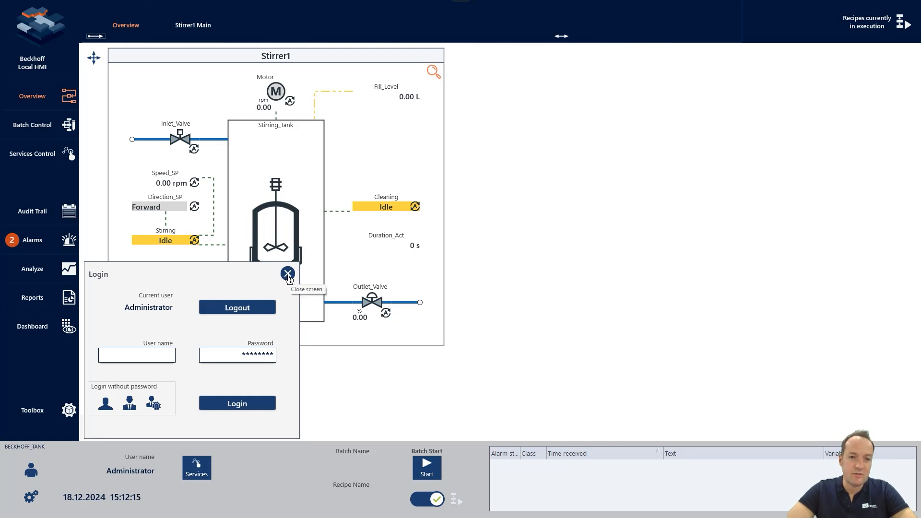
pyautogui.click(289, 278)
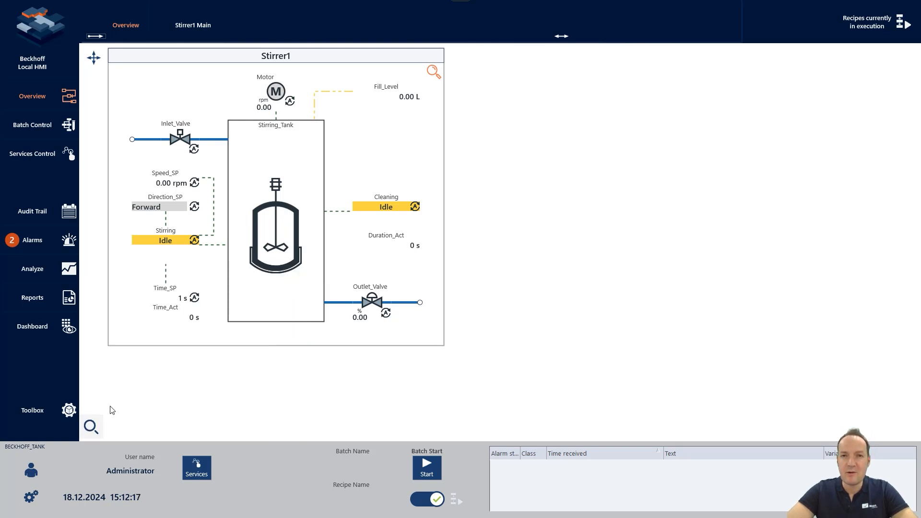
pyautogui.click(31, 499)
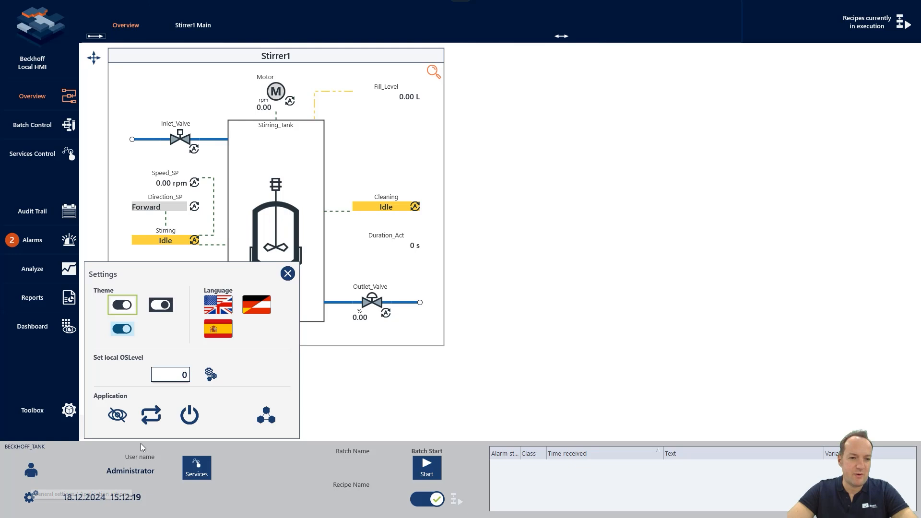
pyautogui.click(152, 414)
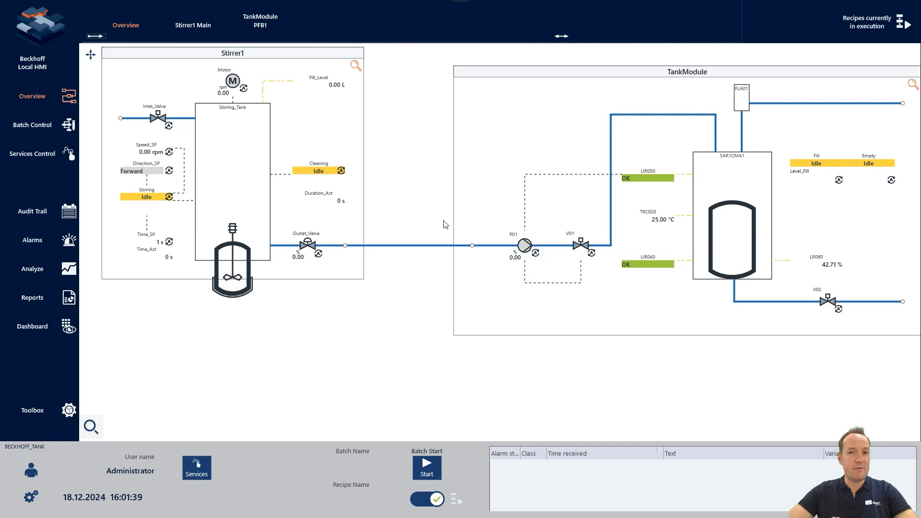
# Step: Open the BeckhoffTank_CDStirrer master recipe to show its procedure in the recipe editor
pyautogui.click(31, 131)
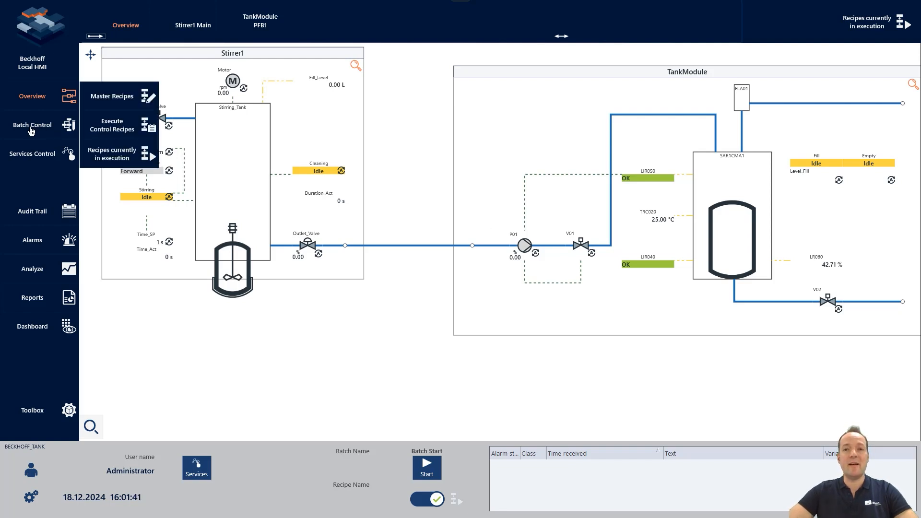
pyautogui.click(99, 99)
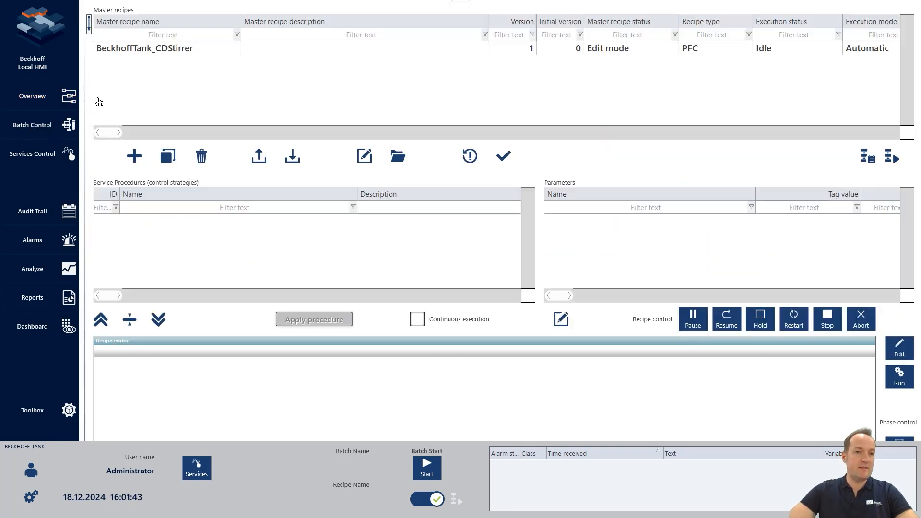
pyautogui.click(177, 51)
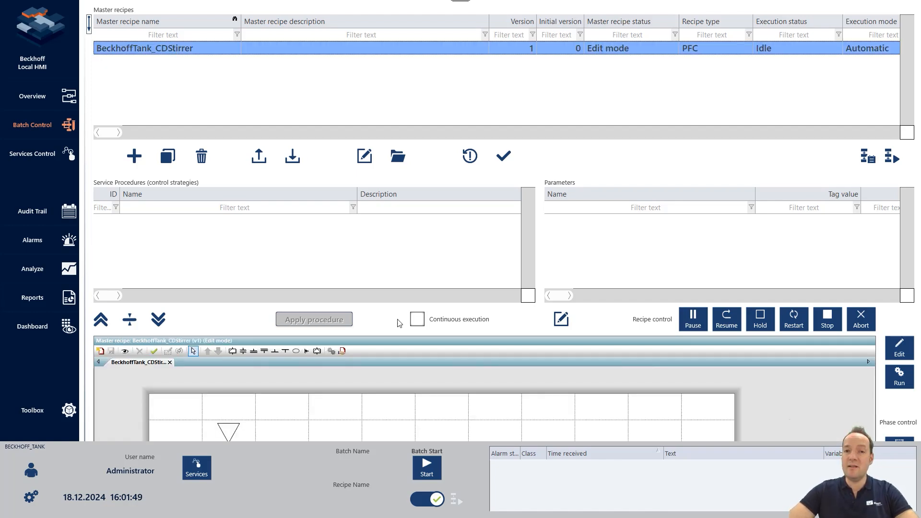
pyautogui.moveTo(397, 322); pyautogui.dragTo(394, 136)
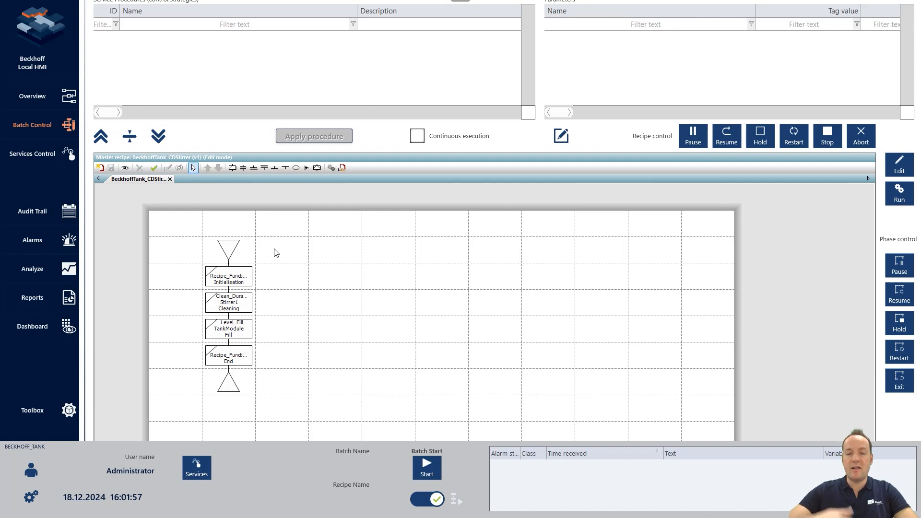
# Step: Add a phase for TankModule's Fill service in an empty cell beside the existing recipe sequence
pyautogui.click(232, 169)
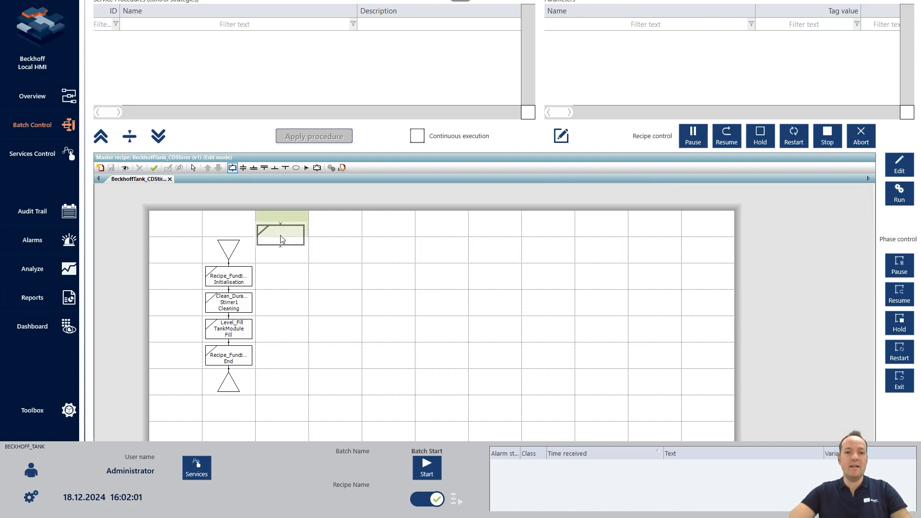
pyautogui.click(326, 276)
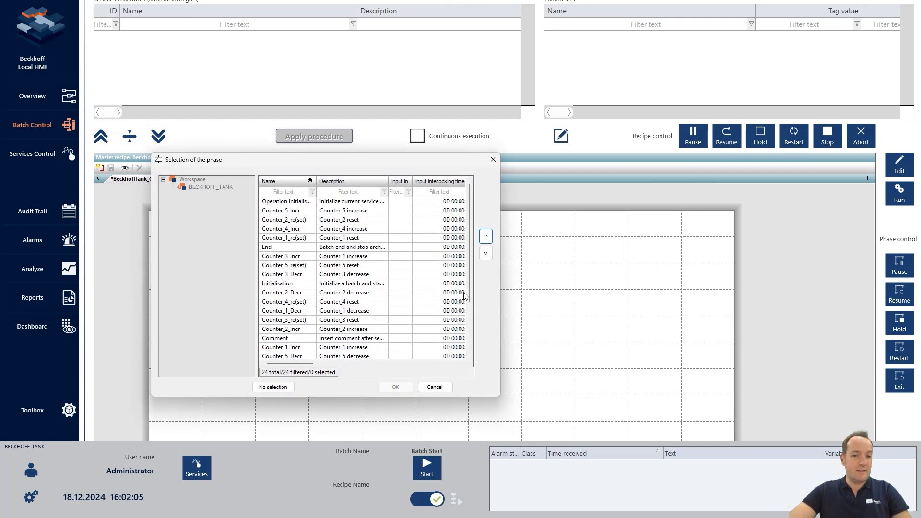
pyautogui.scroll(-3, 468, 297)
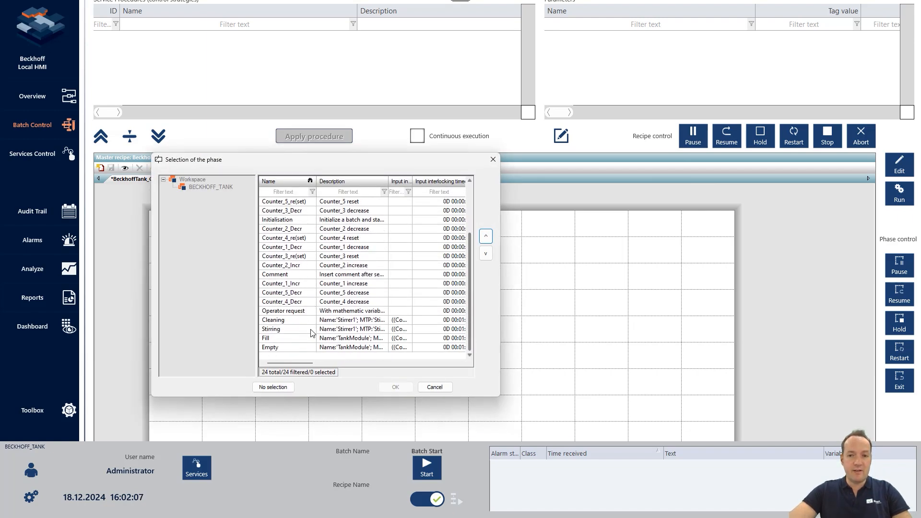
pyautogui.click(286, 339)
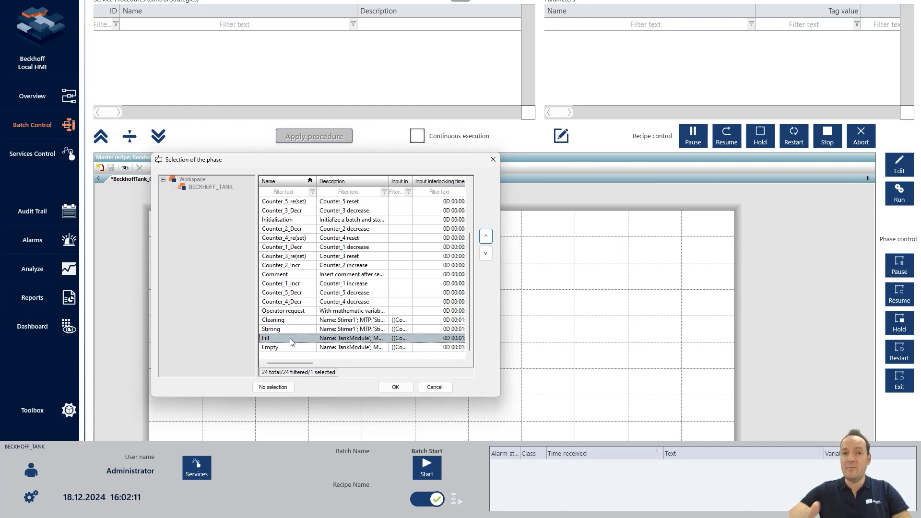
pyautogui.click(395, 387)
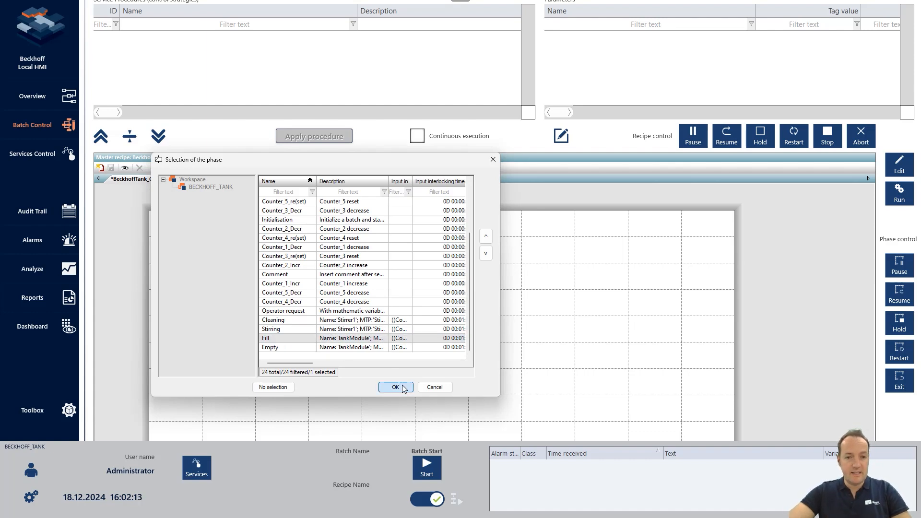
pyautogui.press('Escape')
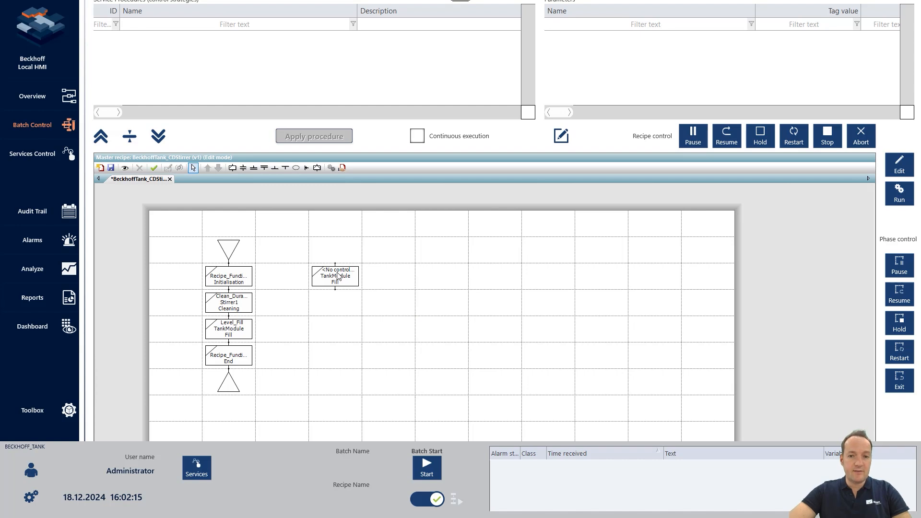
# Step: Try Level_Fill as the unconnected Fill phase's control strategy, cancel the edit, and delete that phase
pyautogui.doubleClick(338, 276)
pyautogui.click(287, 235)
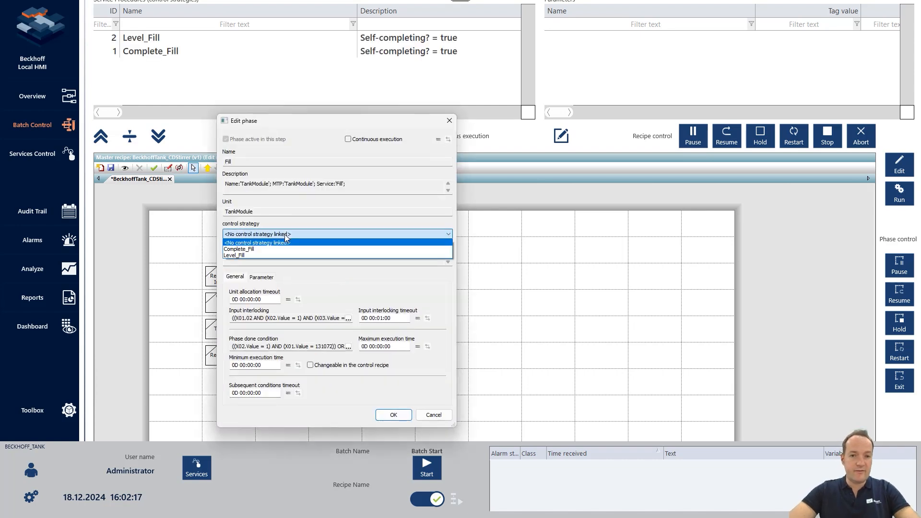
pyautogui.click(281, 255)
pyautogui.click(429, 415)
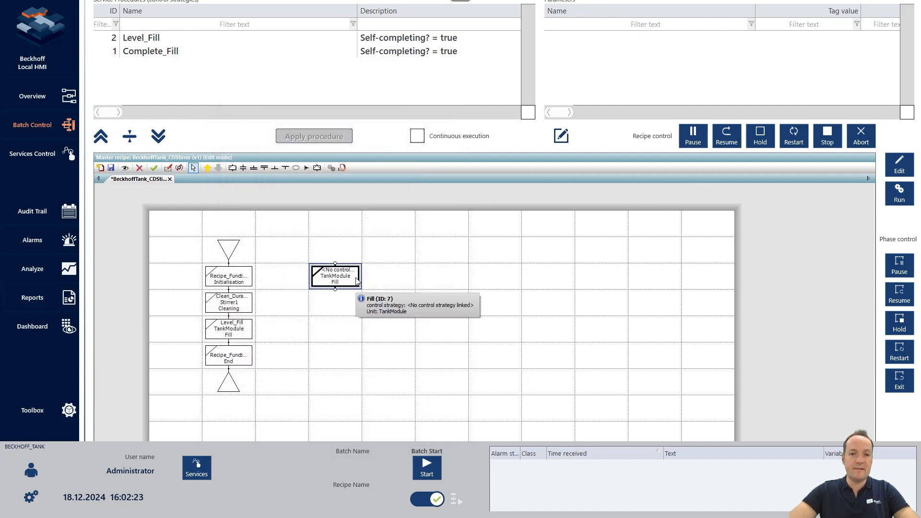
pyautogui.press('Delete')
pyautogui.click(439, 334)
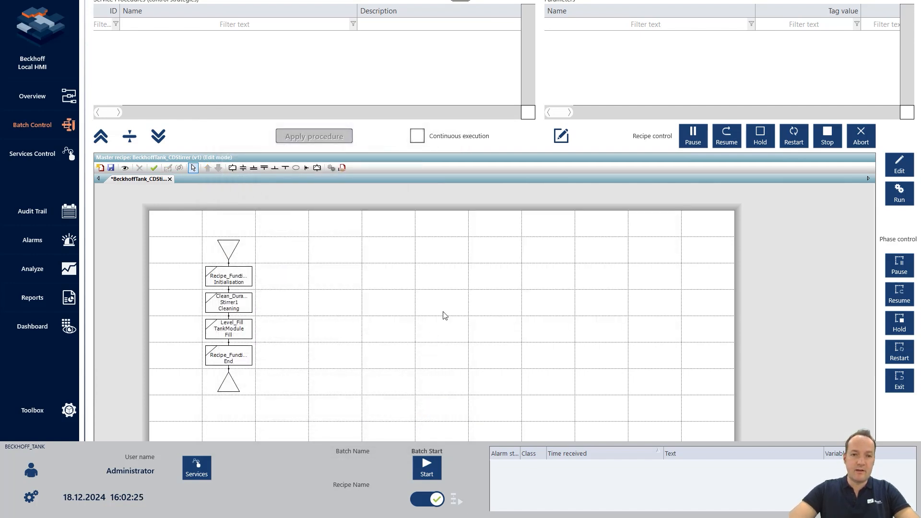
# Step: Release version 1 of the BeckhoffTank_CDStirrer master recipe
pyautogui.moveTo(504, 140); pyautogui.dragTo(506, 349)
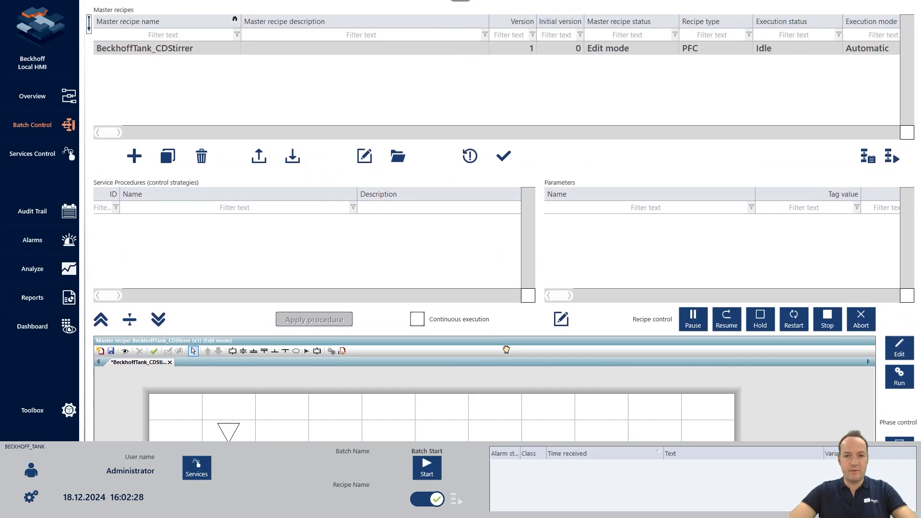
pyautogui.click(224, 52)
pyautogui.click(504, 156)
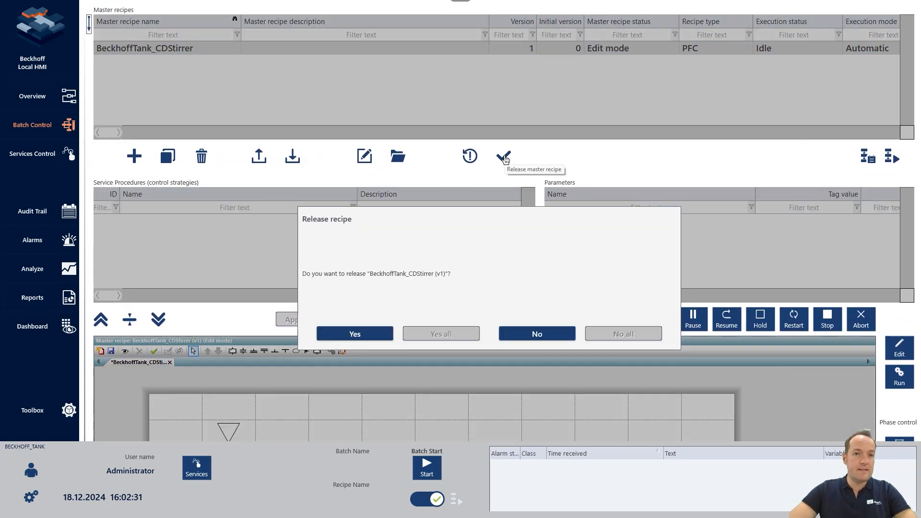
pyautogui.click(355, 333)
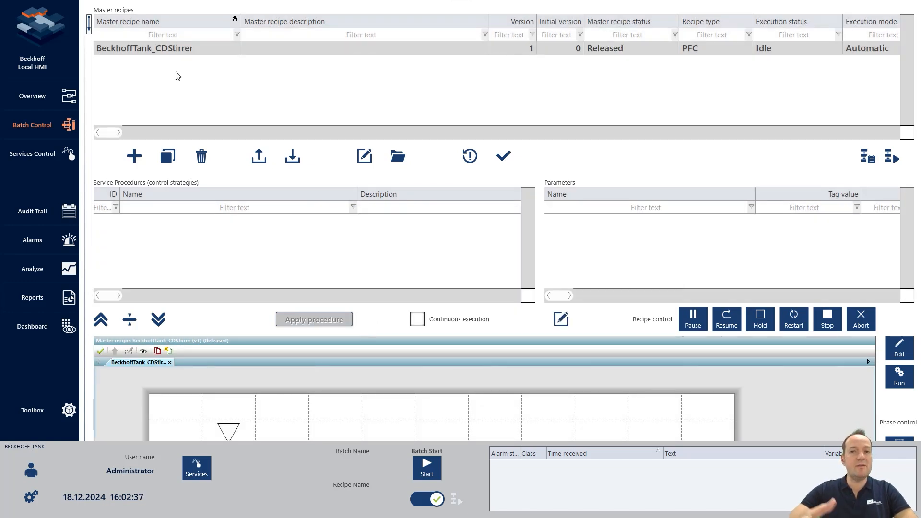
# Step: Start a batch execution from the plant overview and accept the proposed job ID
pyautogui.click(46, 100)
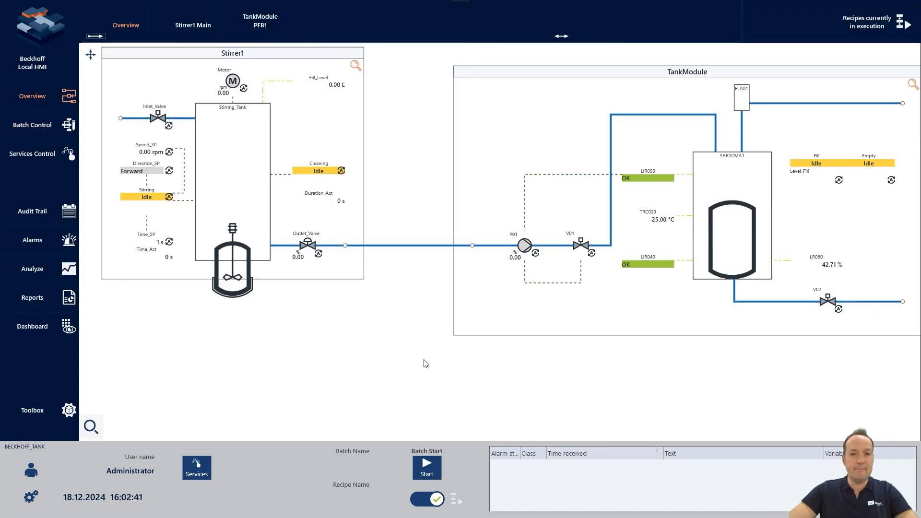
pyautogui.click(425, 475)
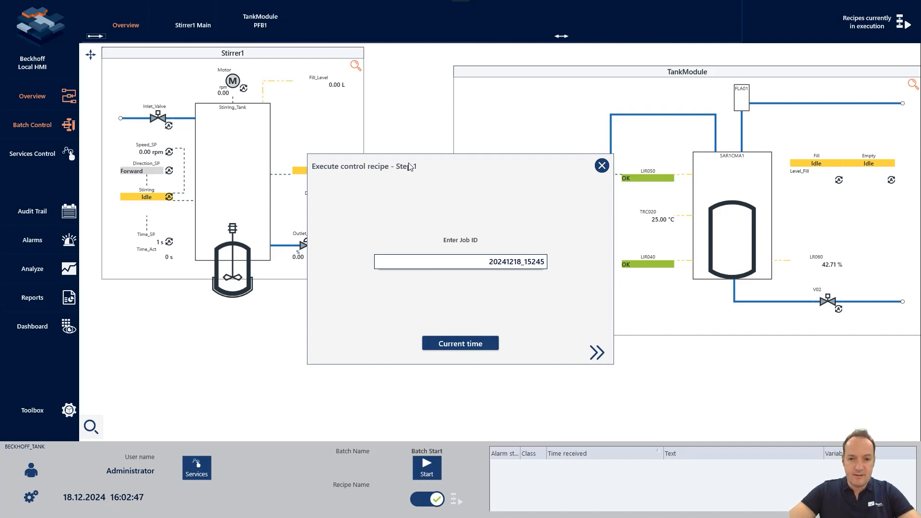
pyautogui.click(595, 352)
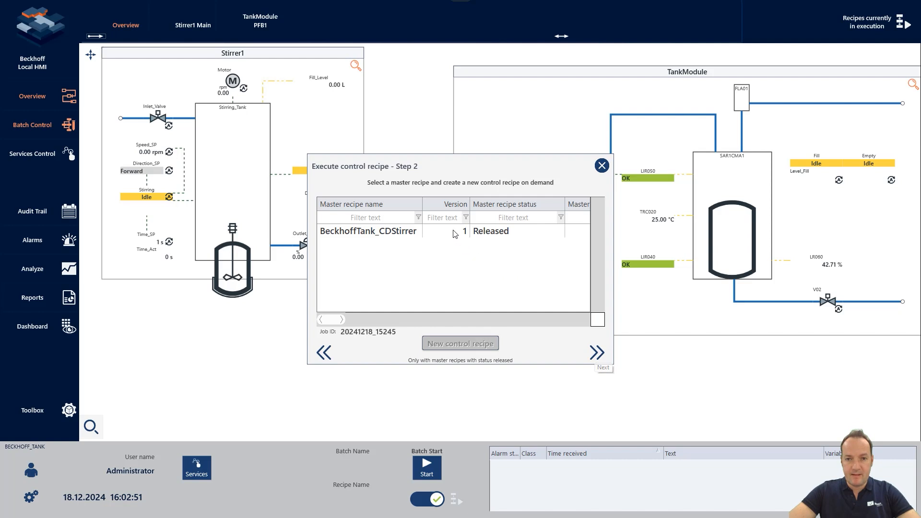
# Step: Create a new control recipe from the released BeckhoffTank_CDStirrer master recipe, keeping the proposed name
pyautogui.click(455, 233)
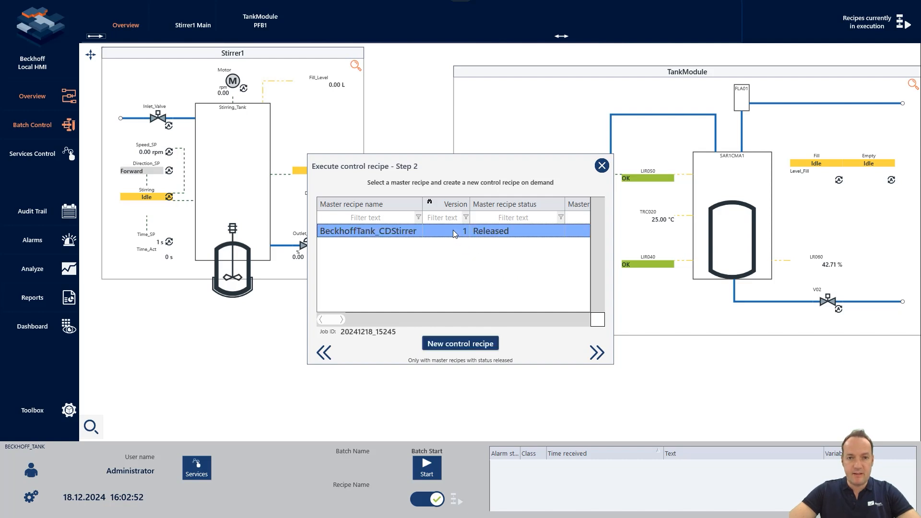
pyautogui.click(600, 355)
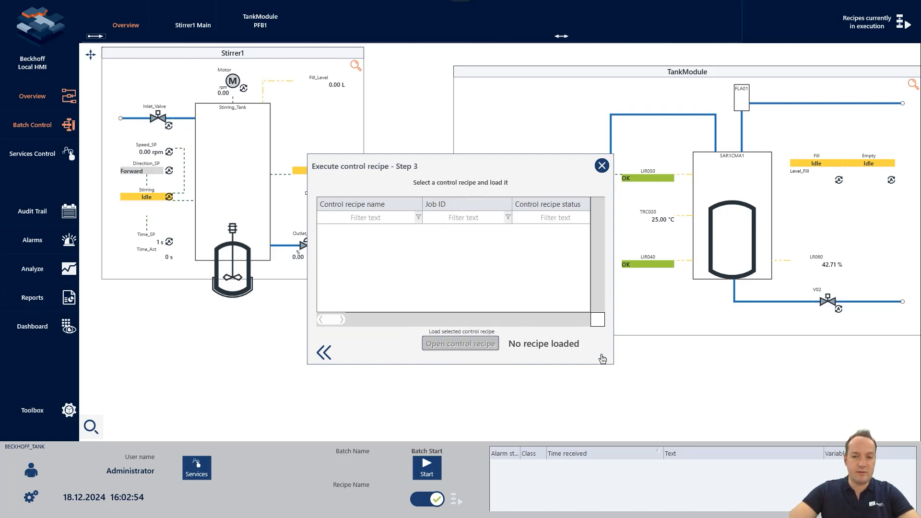
pyautogui.click(325, 354)
pyautogui.click(434, 344)
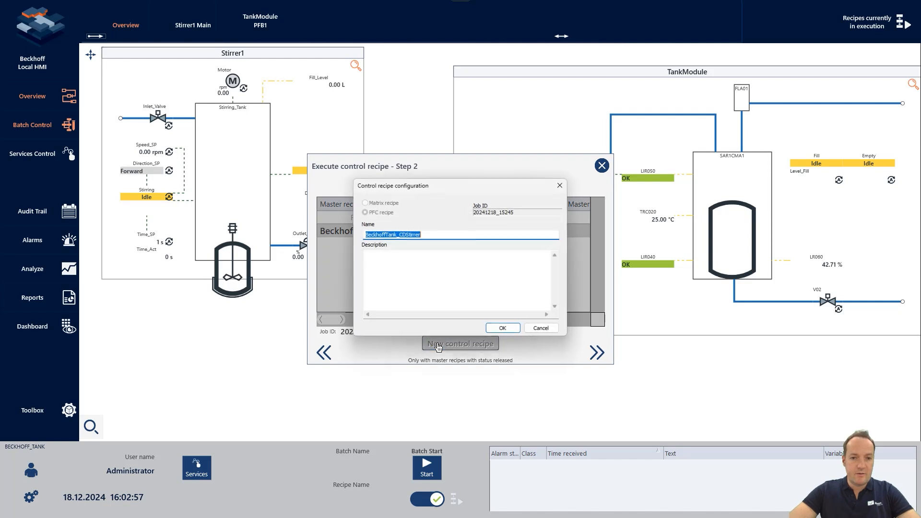
pyautogui.click(500, 331)
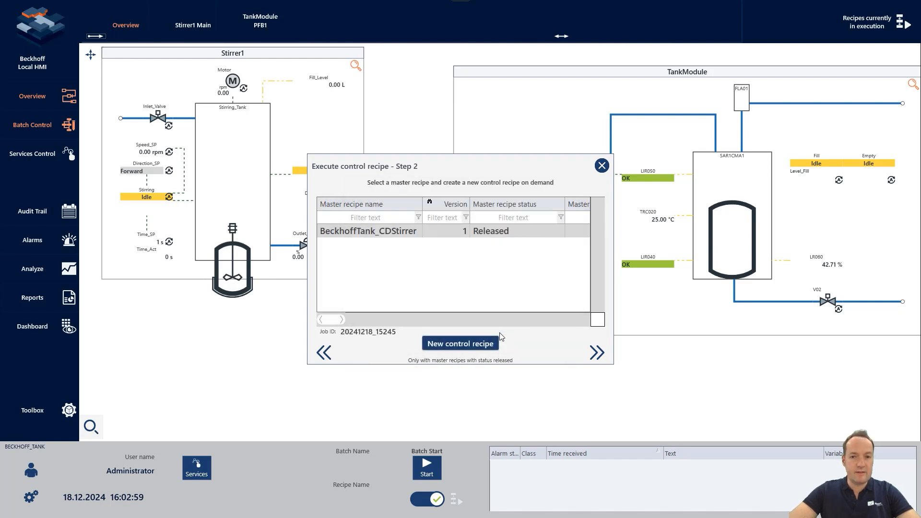
# Step: Load the prepared BeckhoffTank_CDStirrer control recipe and proceed to the final settings check
pyautogui.click(597, 353)
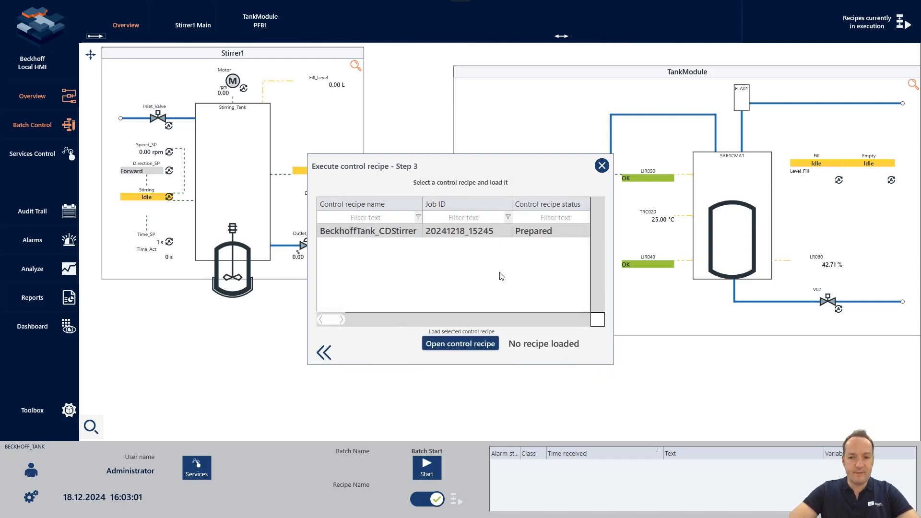
pyautogui.doubleClick(526, 231)
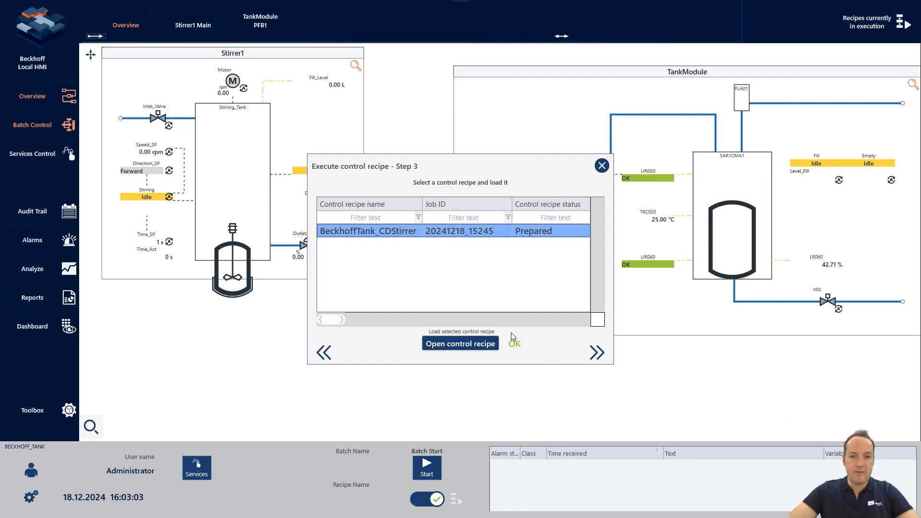
pyautogui.click(595, 360)
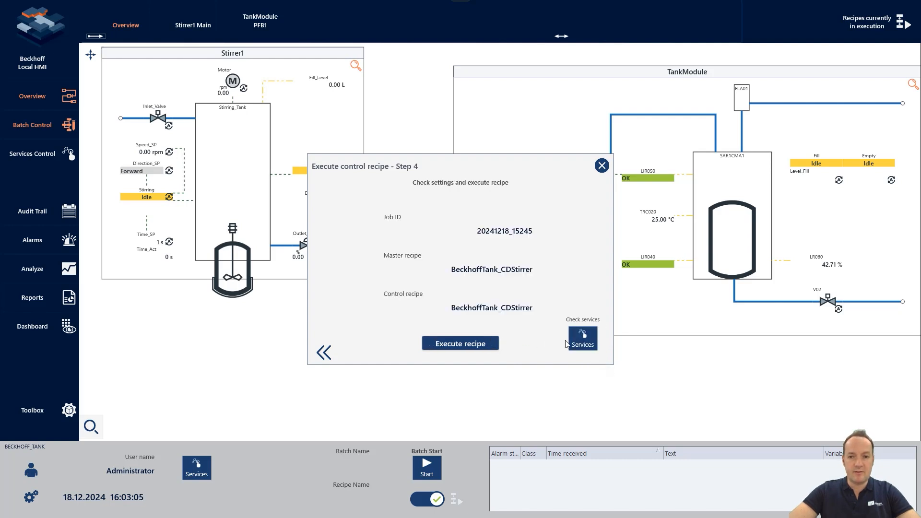
# Step: Set all Stirrer1 and TankModule services to automatic mode and execute the control recipe
pyautogui.click(586, 346)
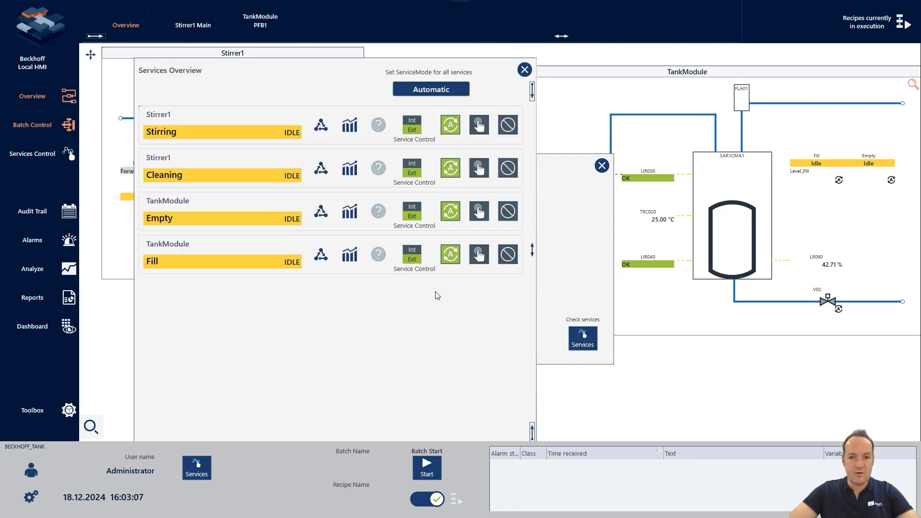
pyautogui.click(441, 89)
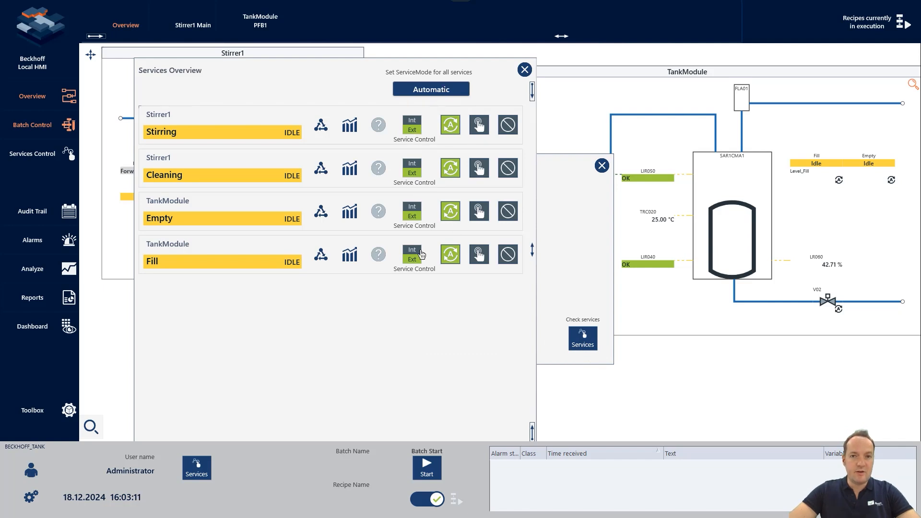
pyautogui.click(524, 70)
pyautogui.click(449, 352)
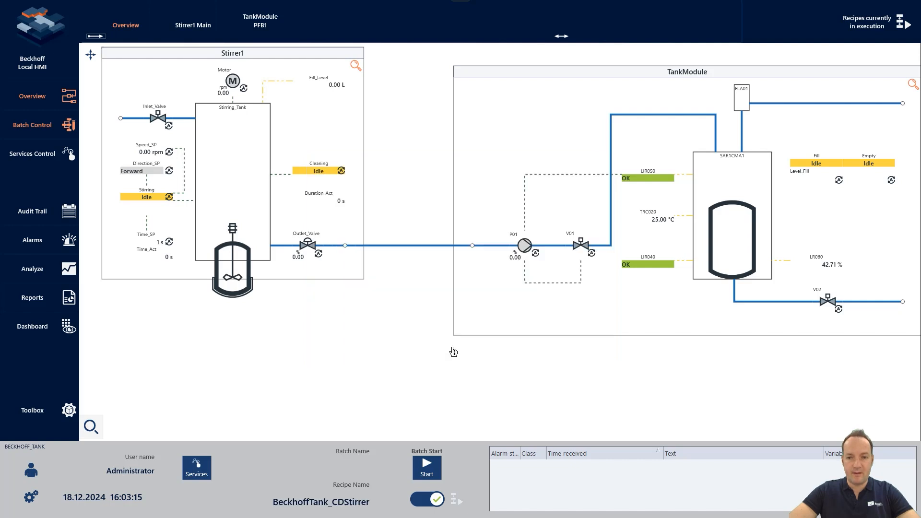
# Step: Open the currently executed recipe, select the Stirrer1 Cleaning phase, and move the recipe window clear of the TankModule overview
pyautogui.click(854, 30)
pyautogui.moveTo(778, 12); pyautogui.dragTo(527, 73)
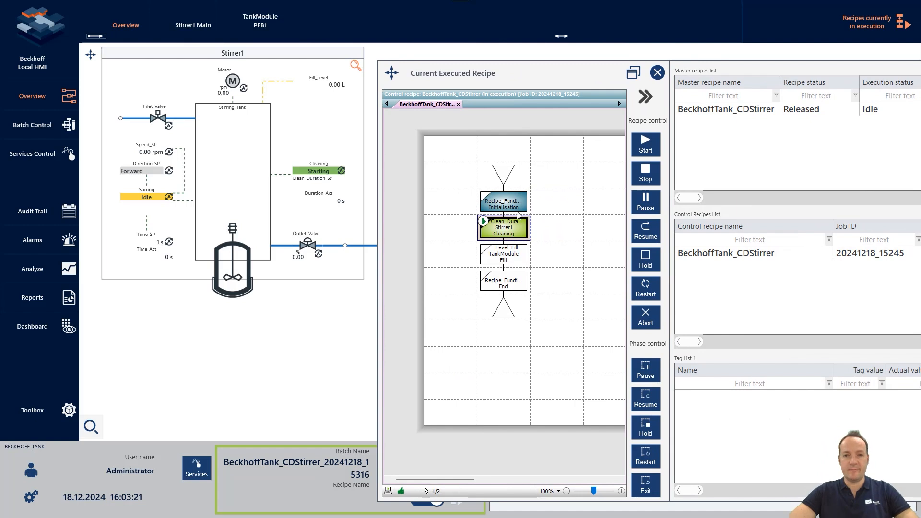
pyautogui.click(510, 227)
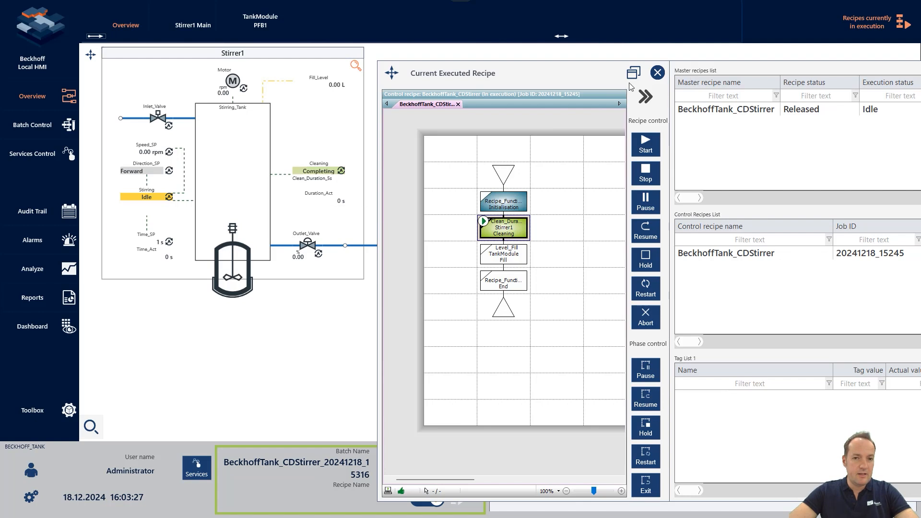
pyautogui.moveTo(582, 77); pyautogui.dragTo(276, 219)
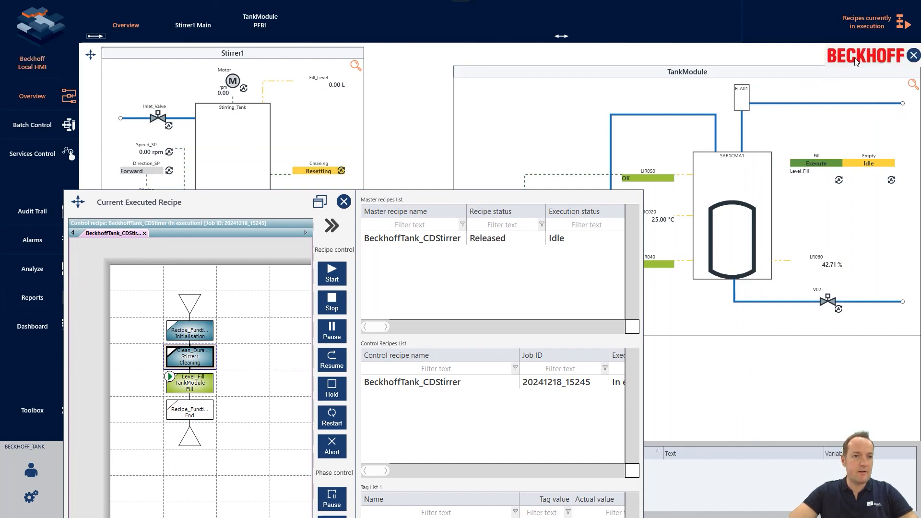
# Step: Open the TankModule's Beckhoff local HMI, continue past the untrusted certificate warning, and move the window clear of the TankModule service status
pyautogui.click(857, 60)
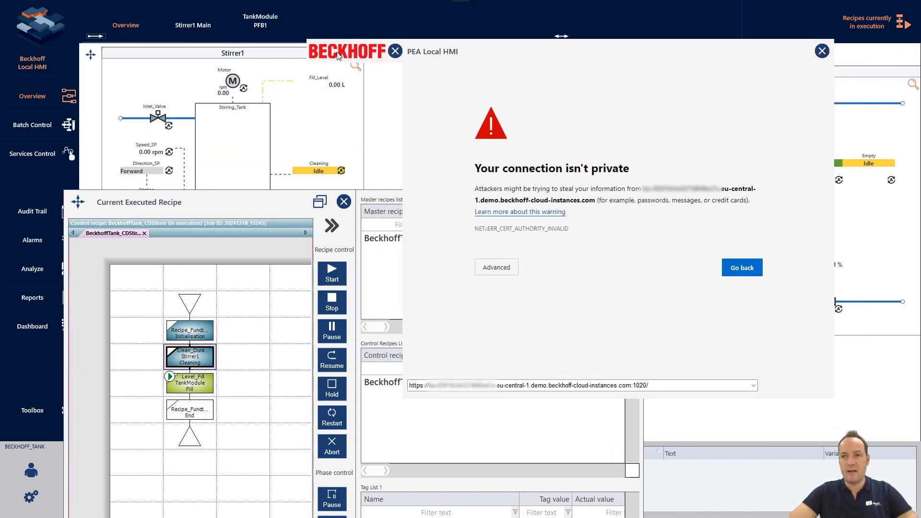
pyautogui.click(499, 270)
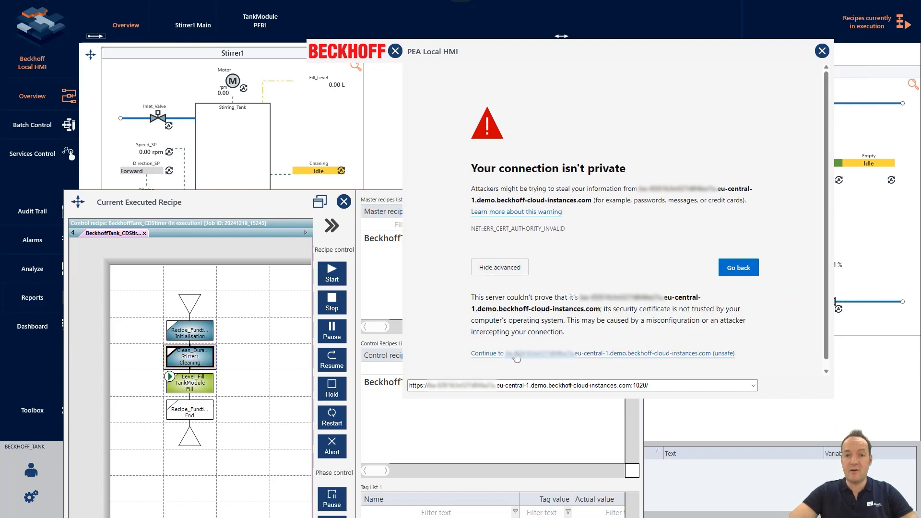
pyautogui.click(515, 354)
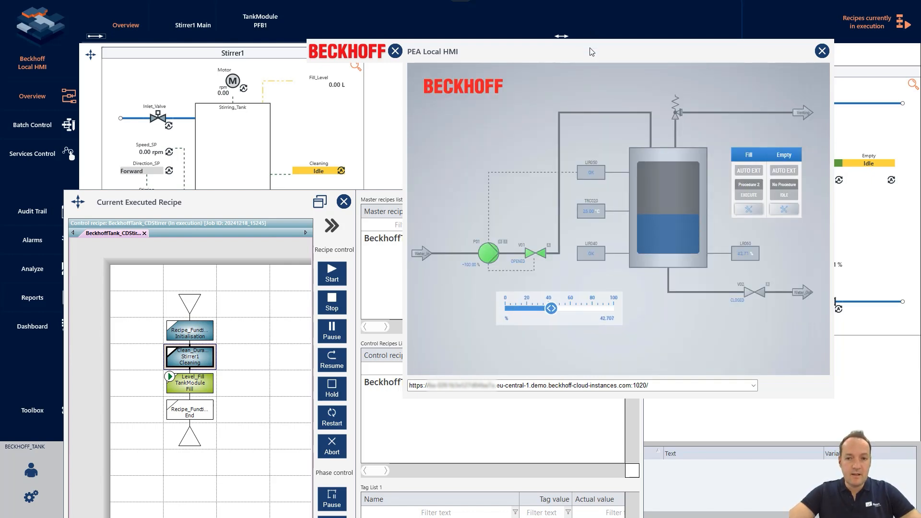
pyautogui.moveTo(592, 50); pyautogui.dragTo(494, 41)
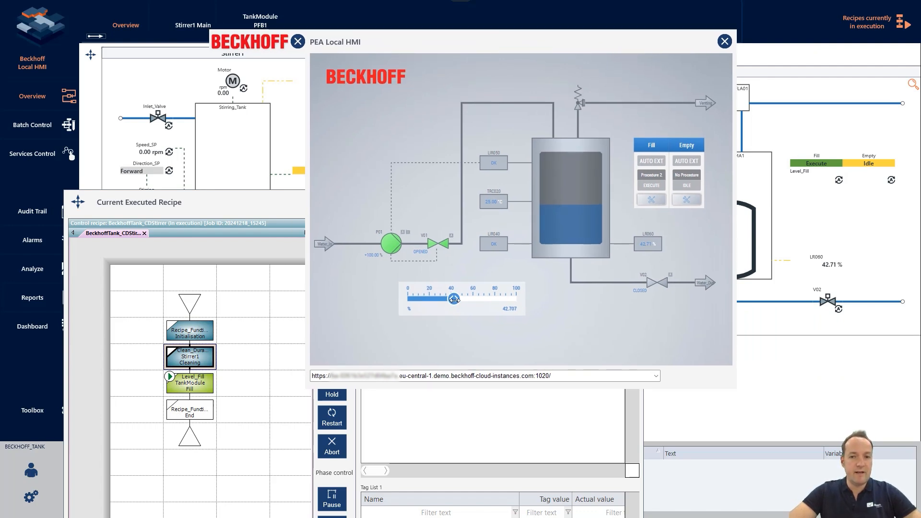
# Step: Raise the tank level to about 73 % in the local HMI, and close the local HMI and executed recipe windows
pyautogui.moveTo(454, 300); pyautogui.dragTo(487, 299)
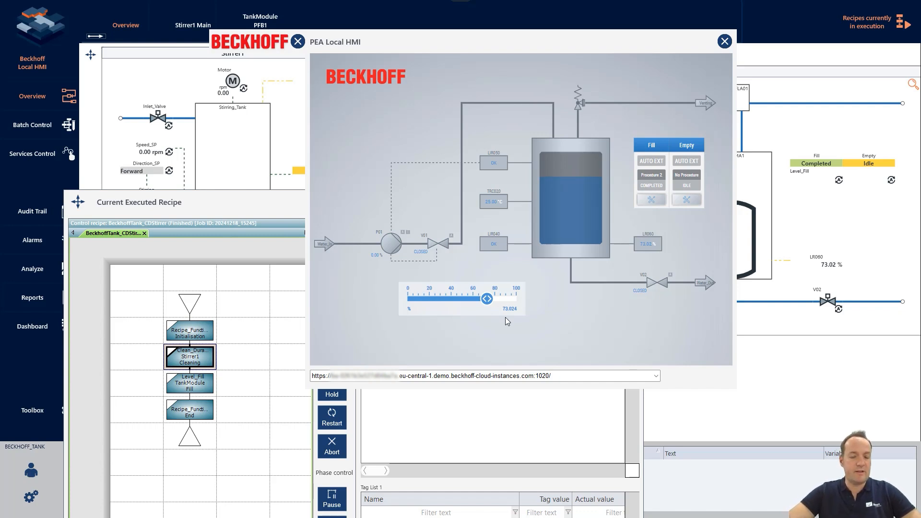
pyautogui.click(298, 41)
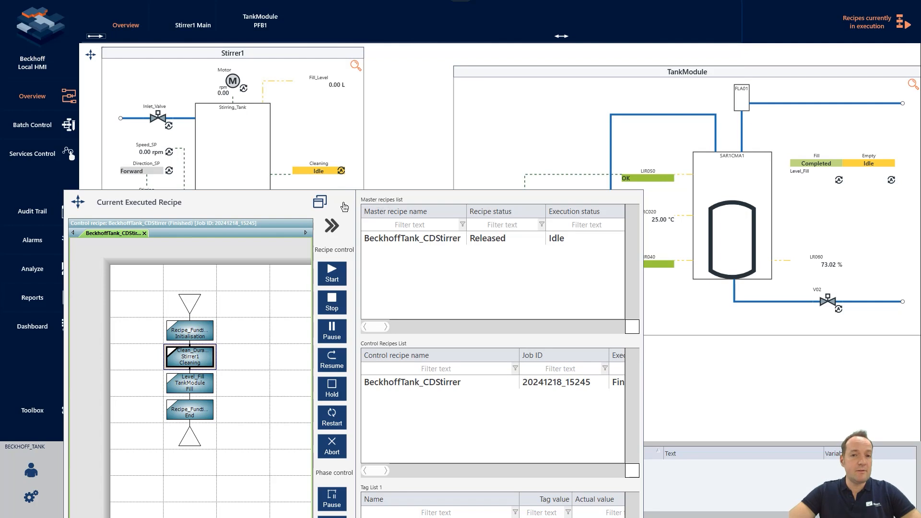
pyautogui.click(344, 202)
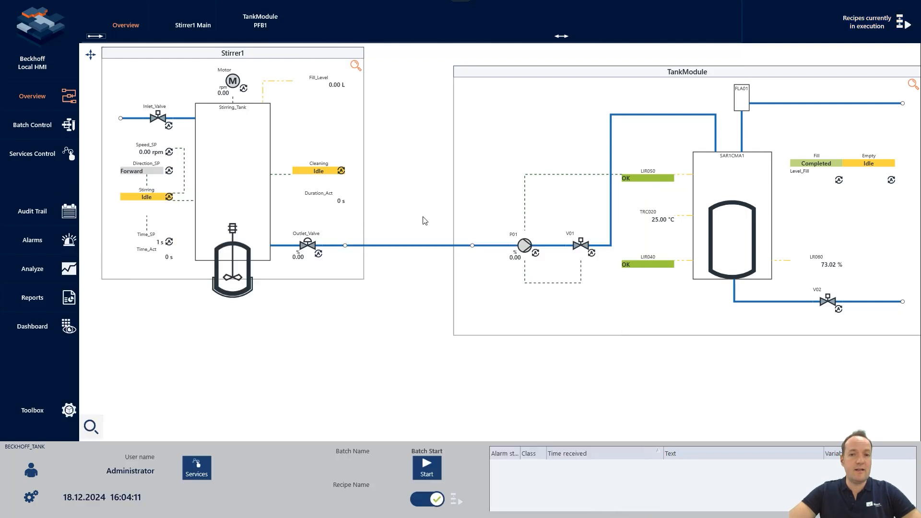